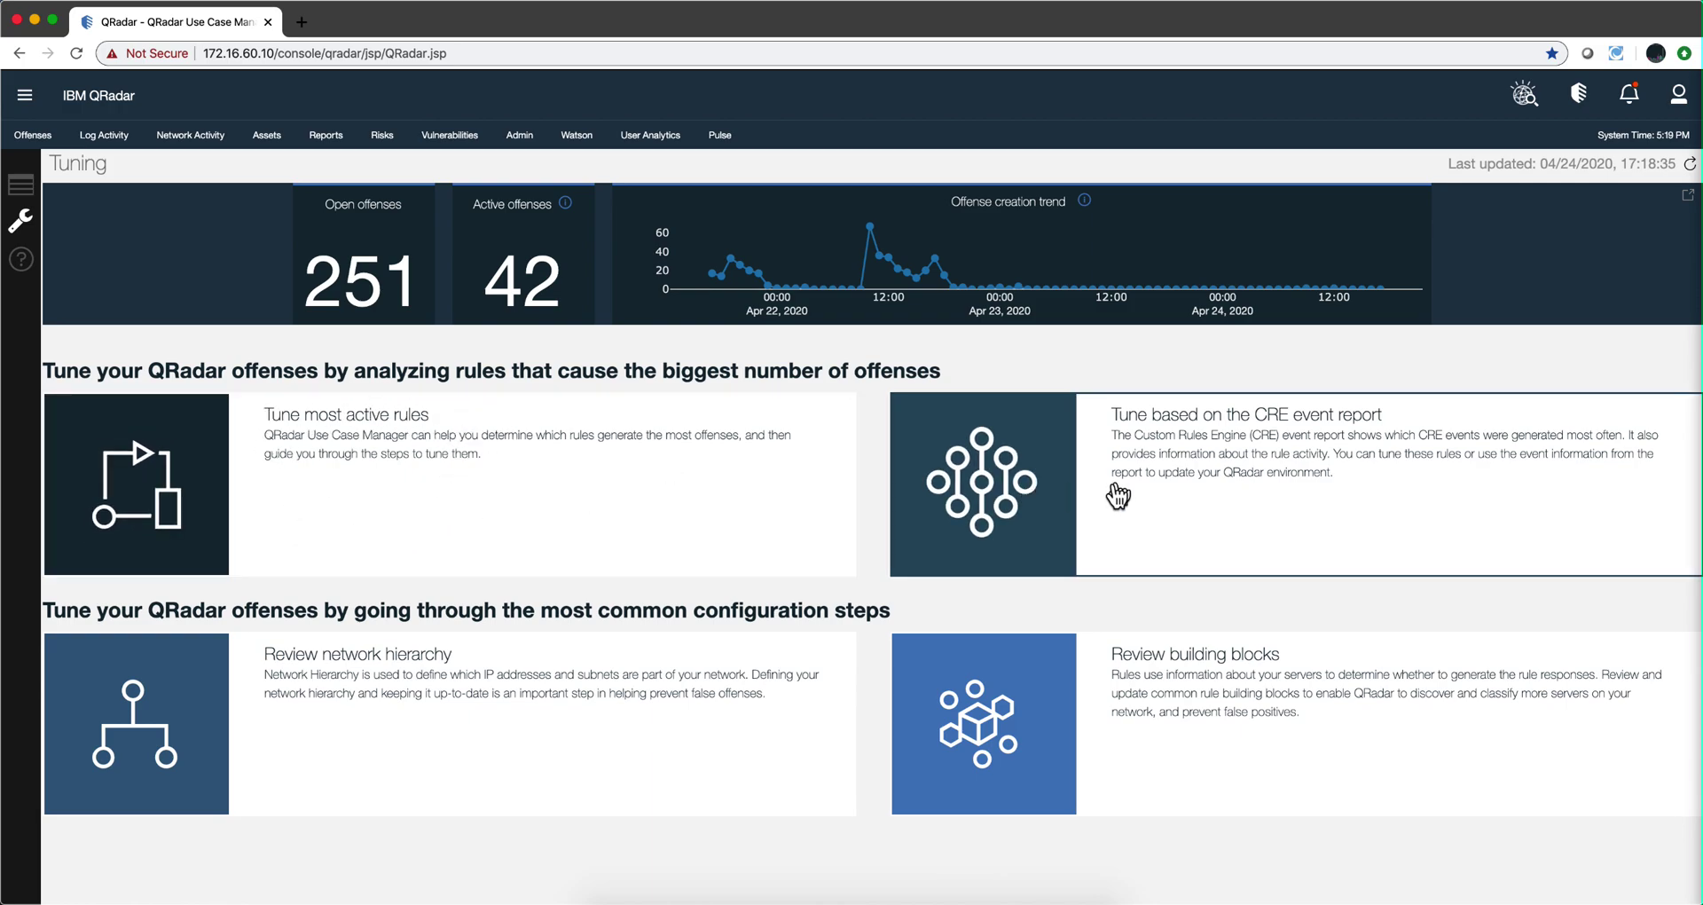
Open the tuning report based on CRE events and return to the Rules Explorer's investigation of the Excessive Database Connections rule
{"action": "left_click", "coordinate": [1079, 489]}
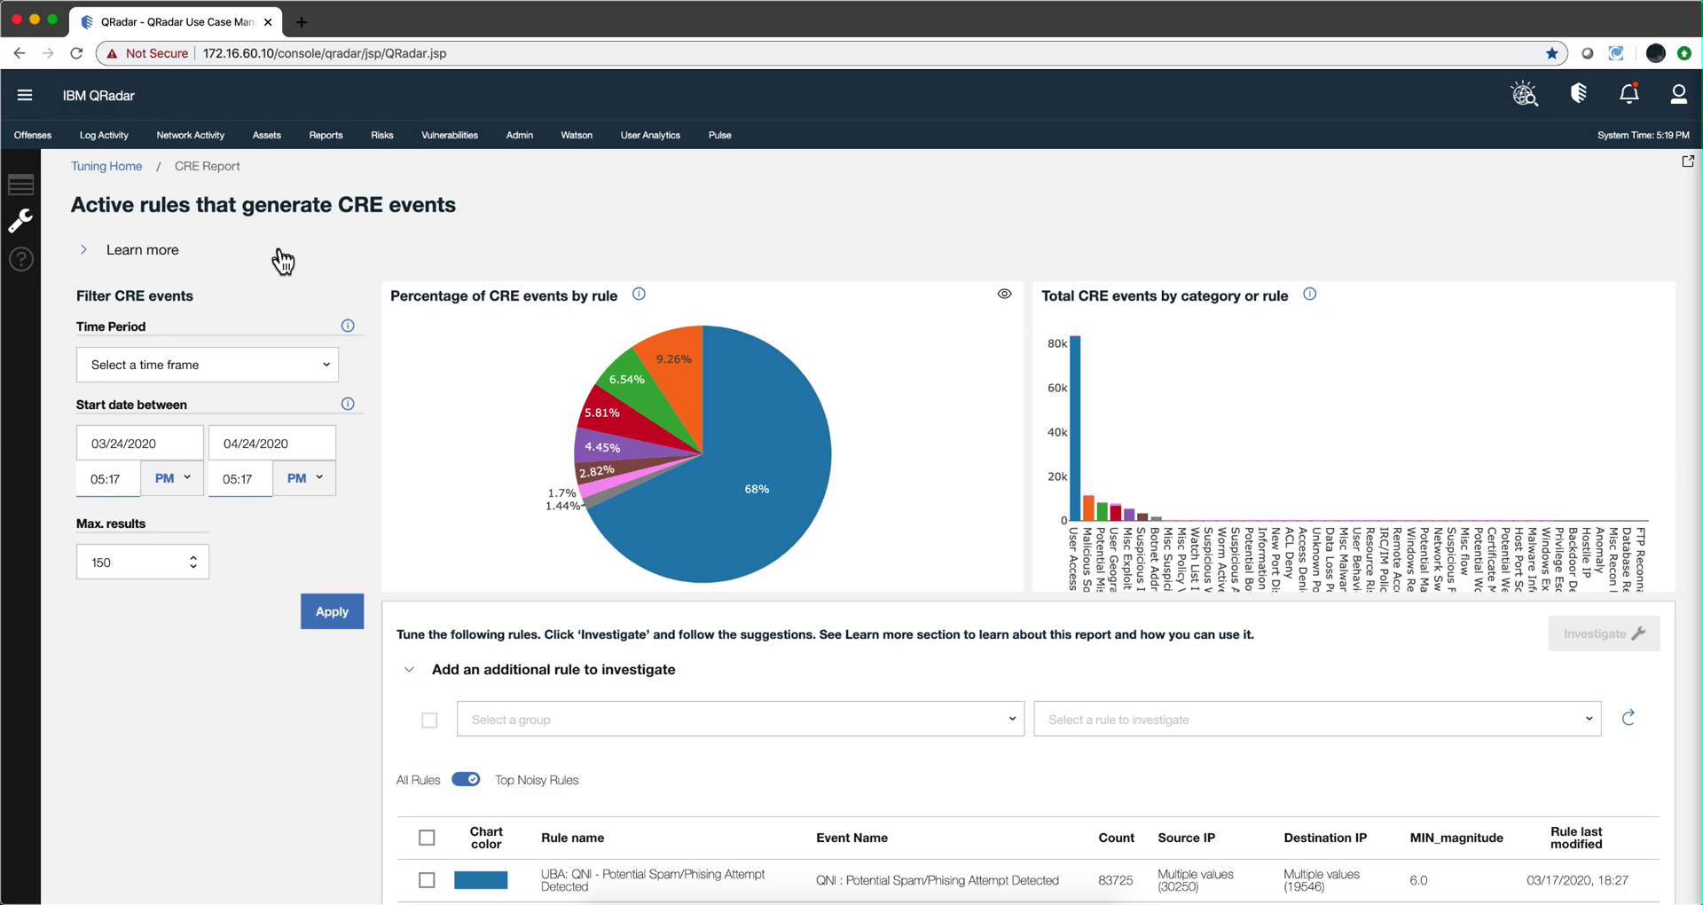
{"action": "left_click", "coordinate": [18, 189]}
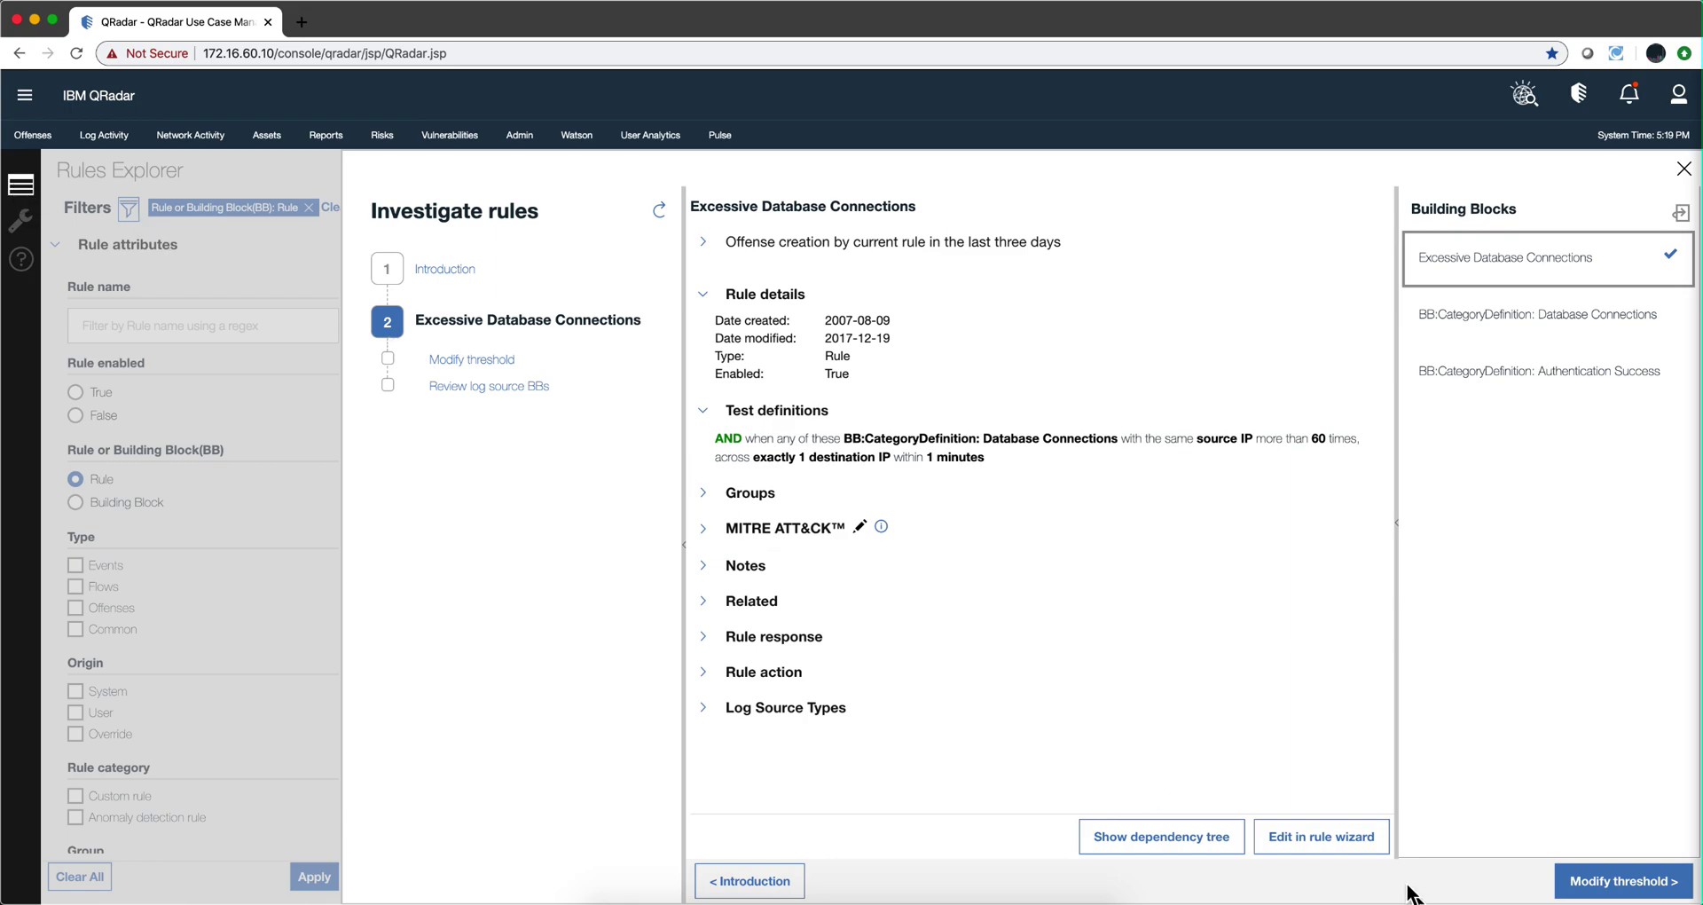
Inspect the rule response of Excessive Database Connections in the rule wizard, toggling Dispatch New Event off and on, and cancel the wizard
{"action": "left_click", "coordinate": [1325, 842]}
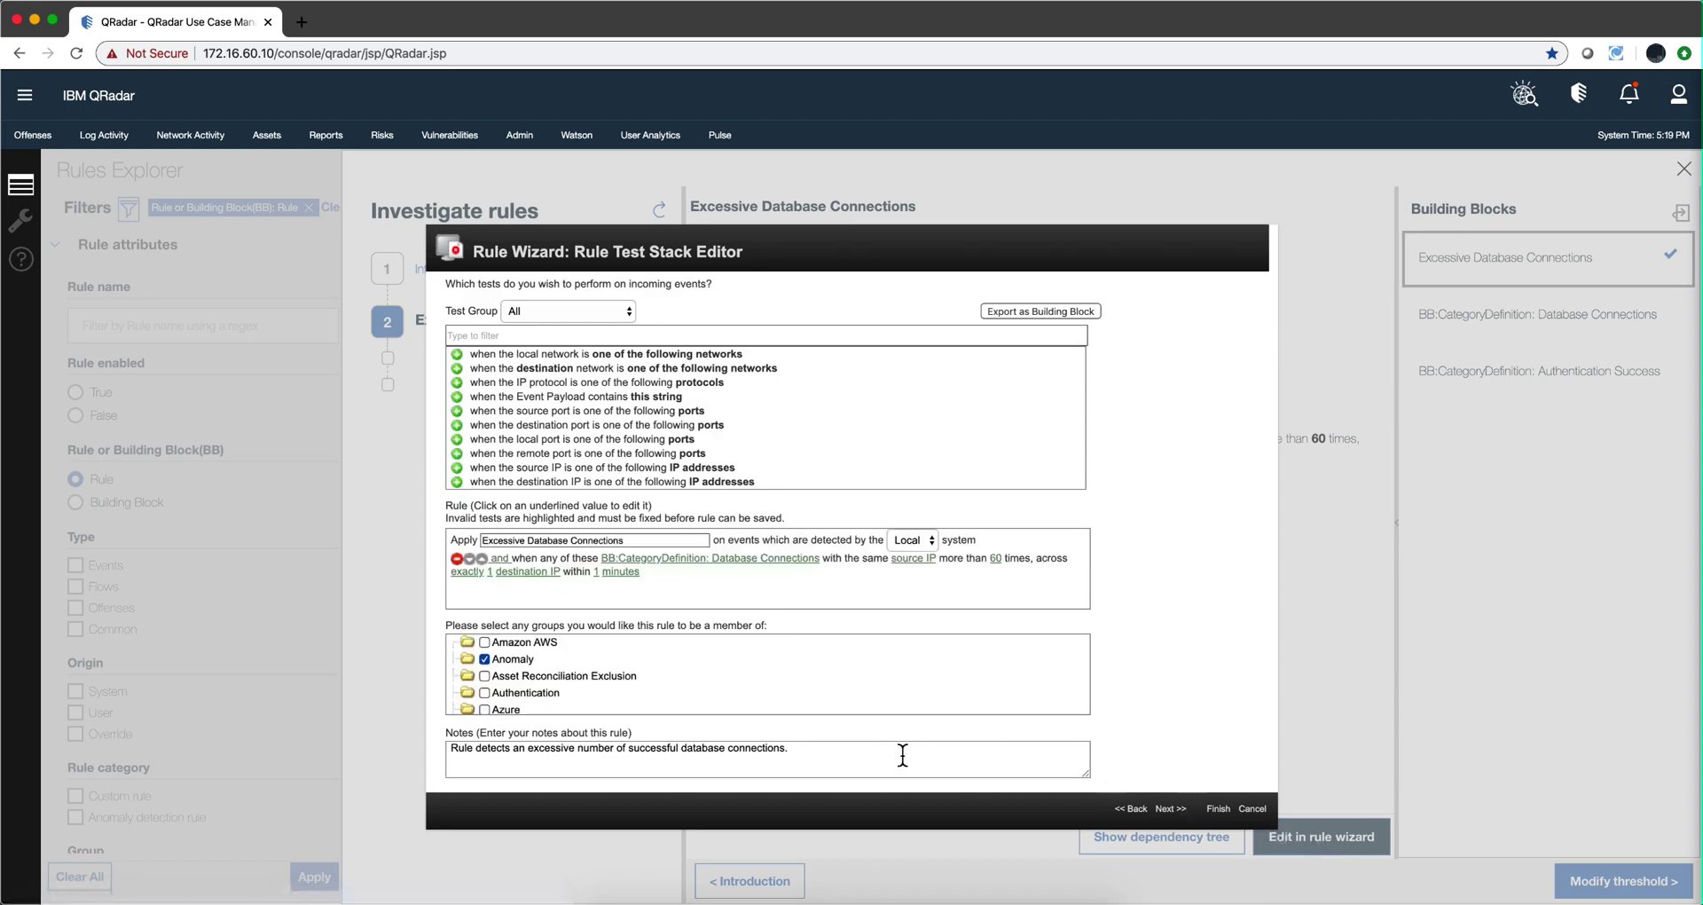
{"action": "left_click", "coordinate": [1168, 807]}
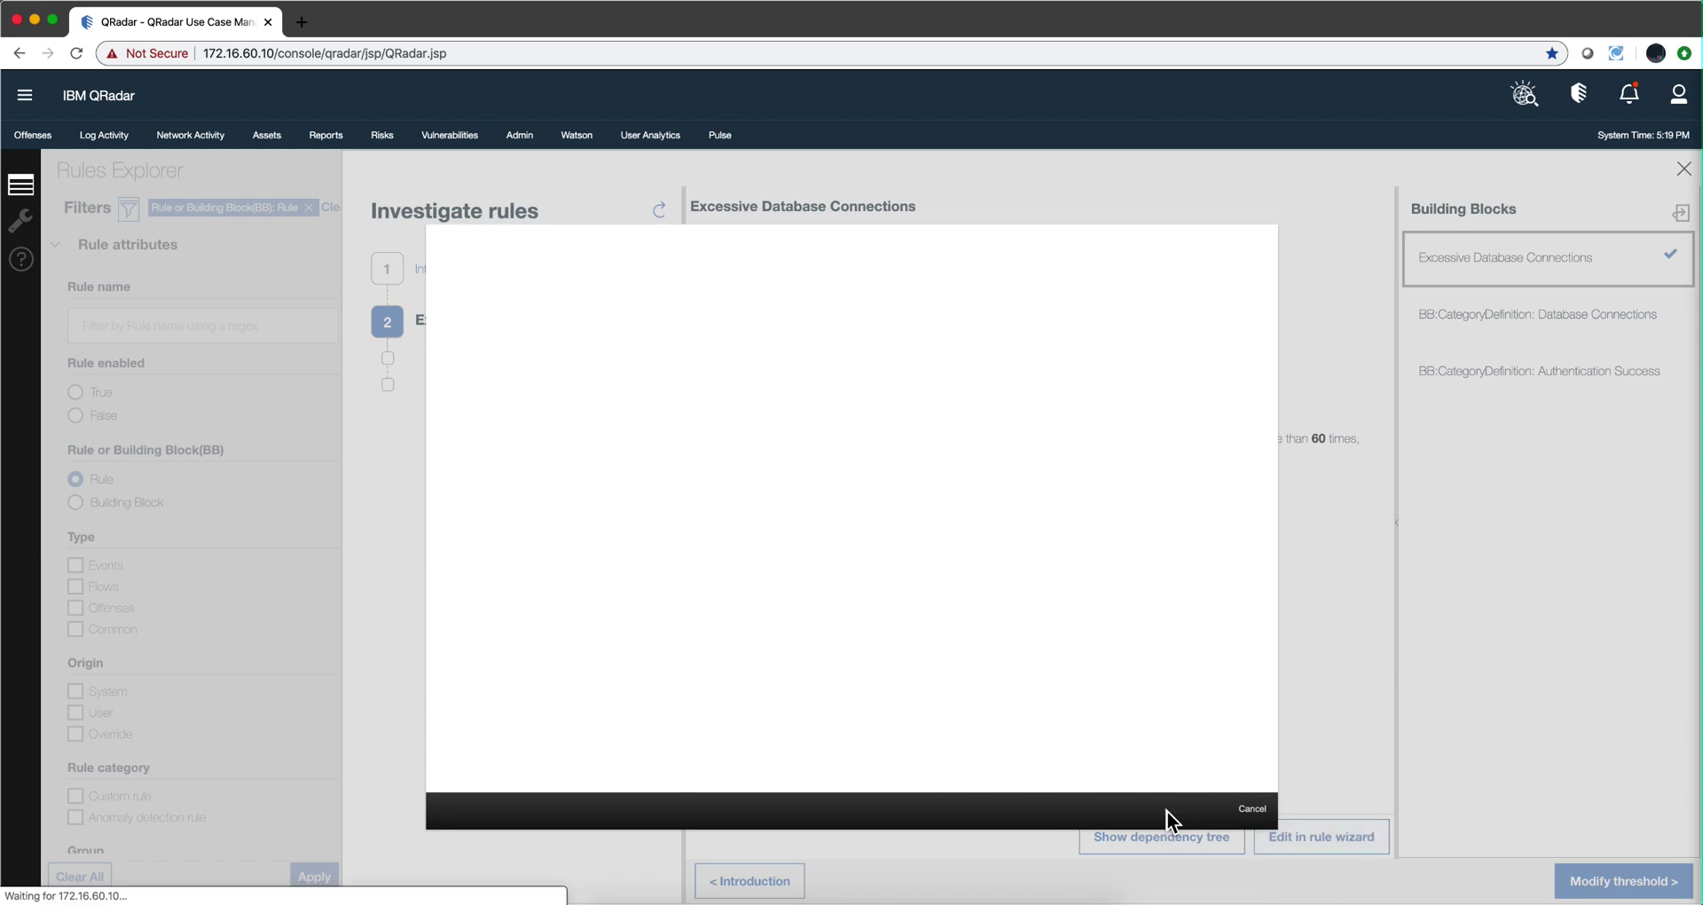
{"action": "scroll", "coordinate": [885, 529], "scroll_direction": "down", "scroll_amount": 3}
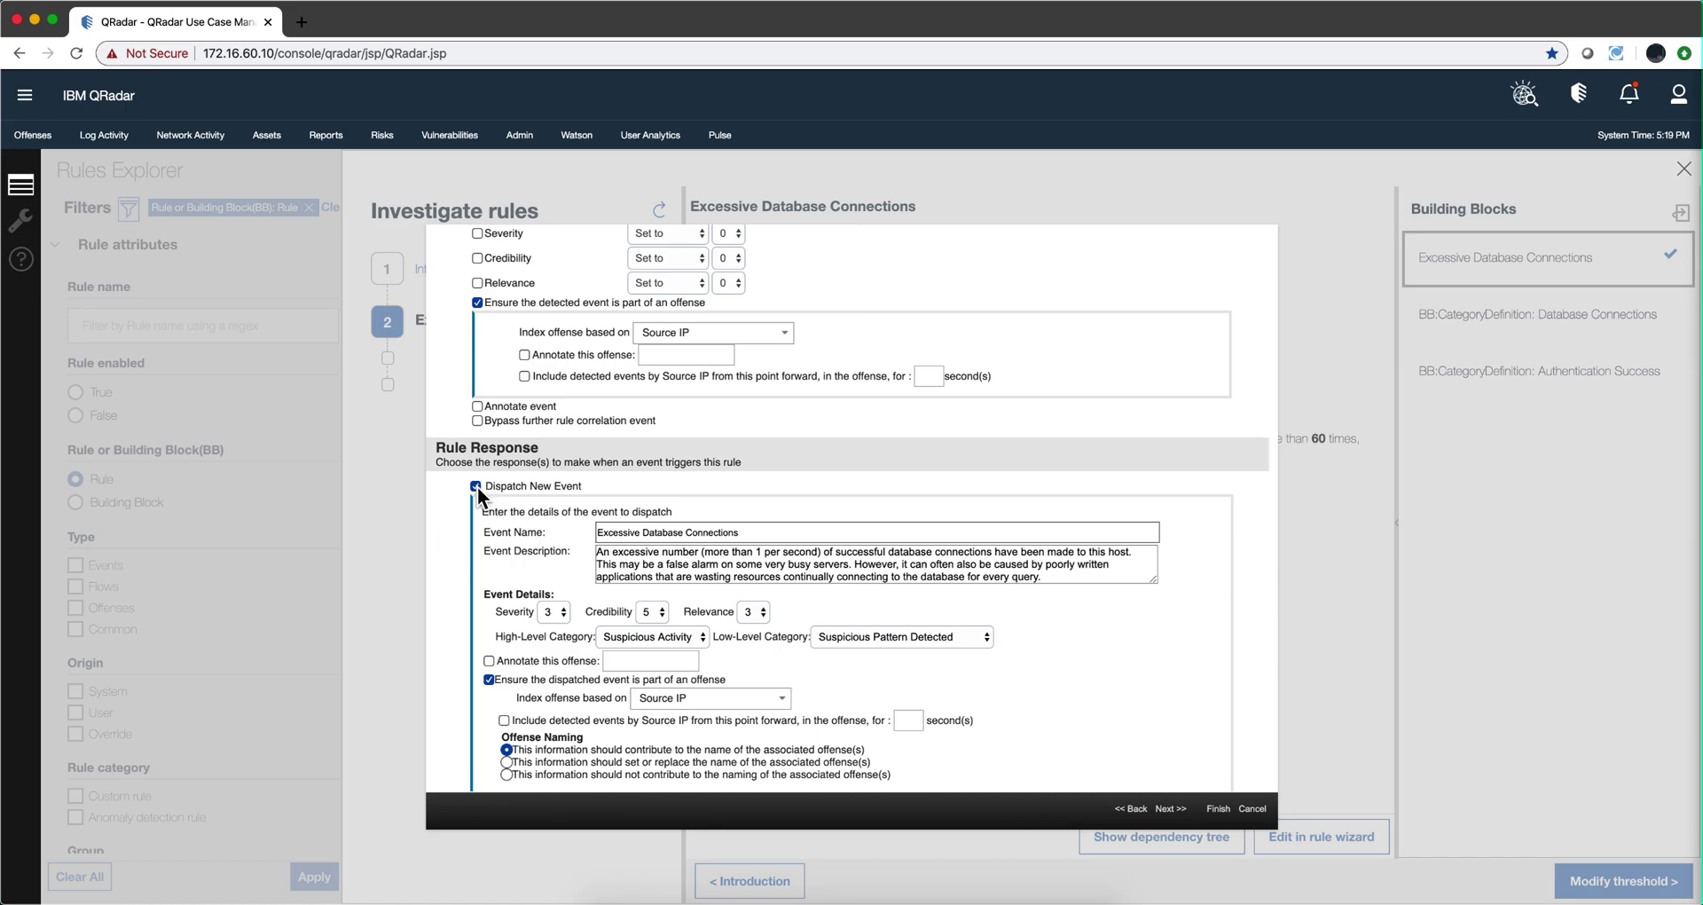
{"action": "left_click", "coordinate": [477, 486]}
{"action": "left_click", "coordinate": [476, 486]}
{"action": "left_click", "coordinate": [1253, 808]}
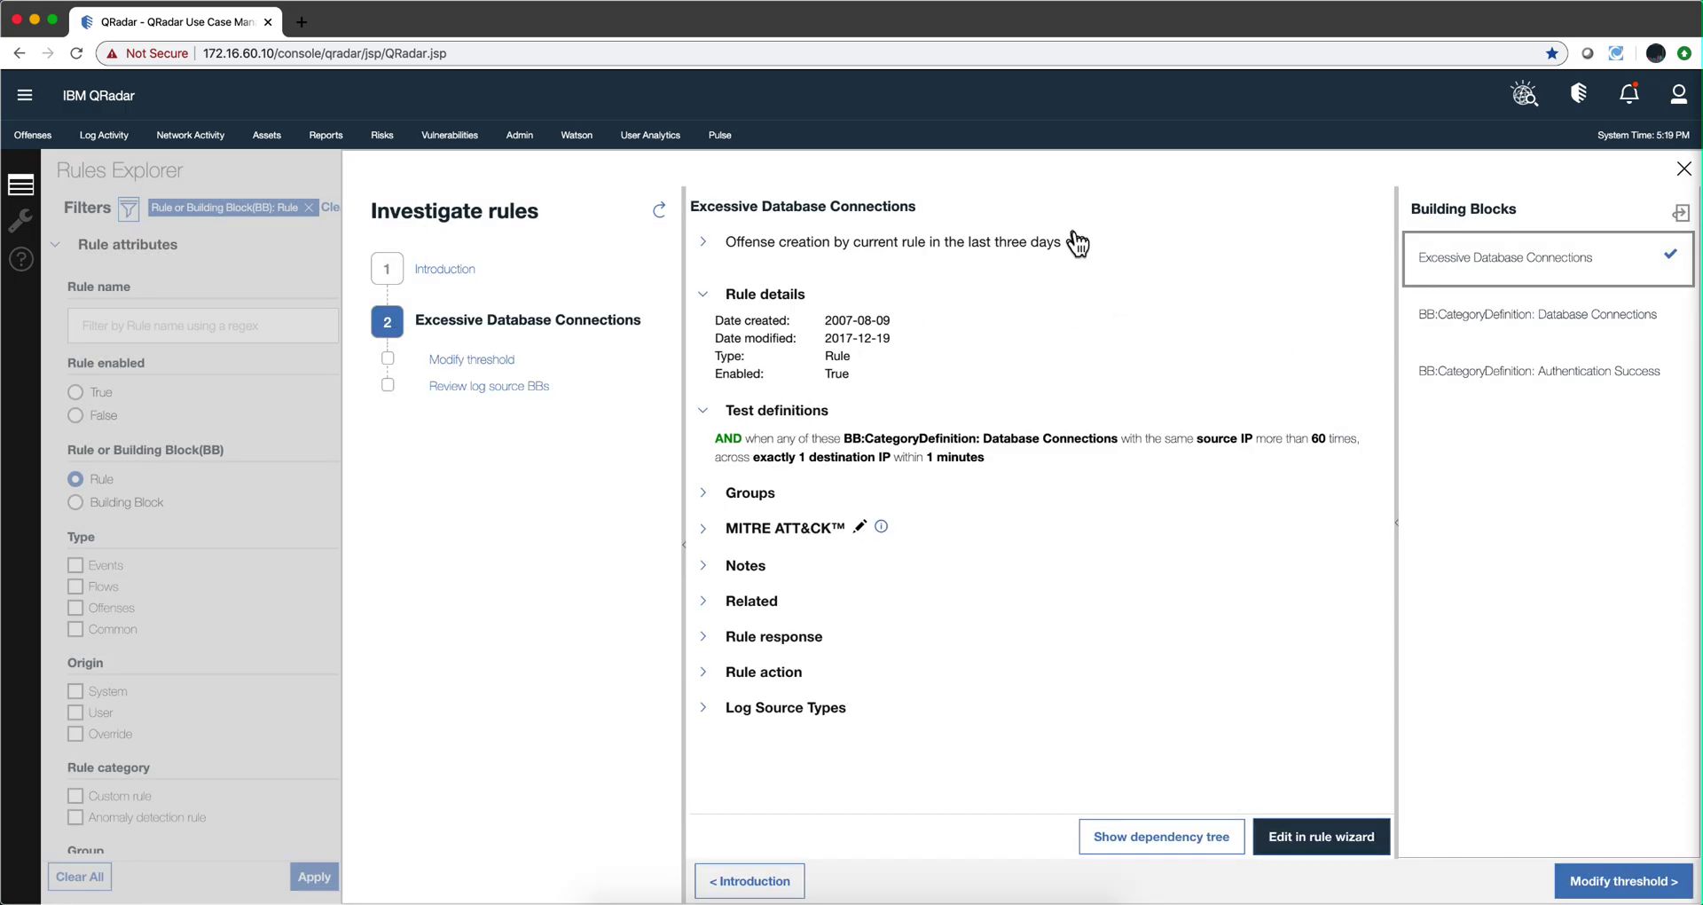
View the list of events behind offense 747 in Offenses and close the events window
{"action": "left_click", "coordinate": [33, 137]}
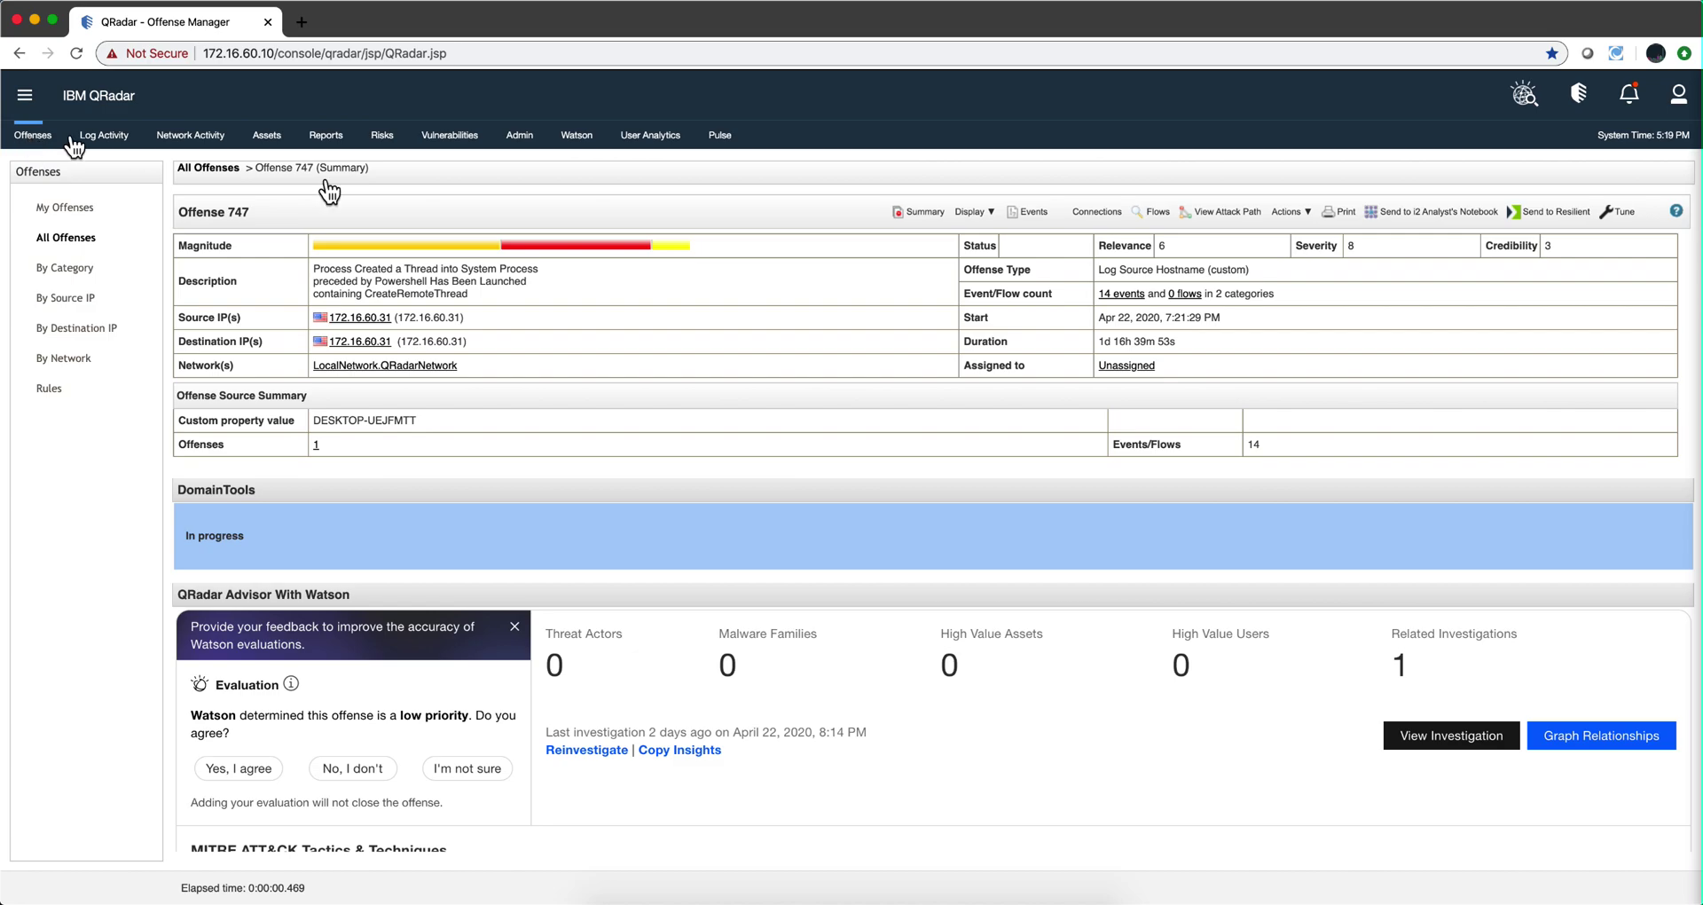
{"action": "left_click", "coordinate": [1128, 293]}
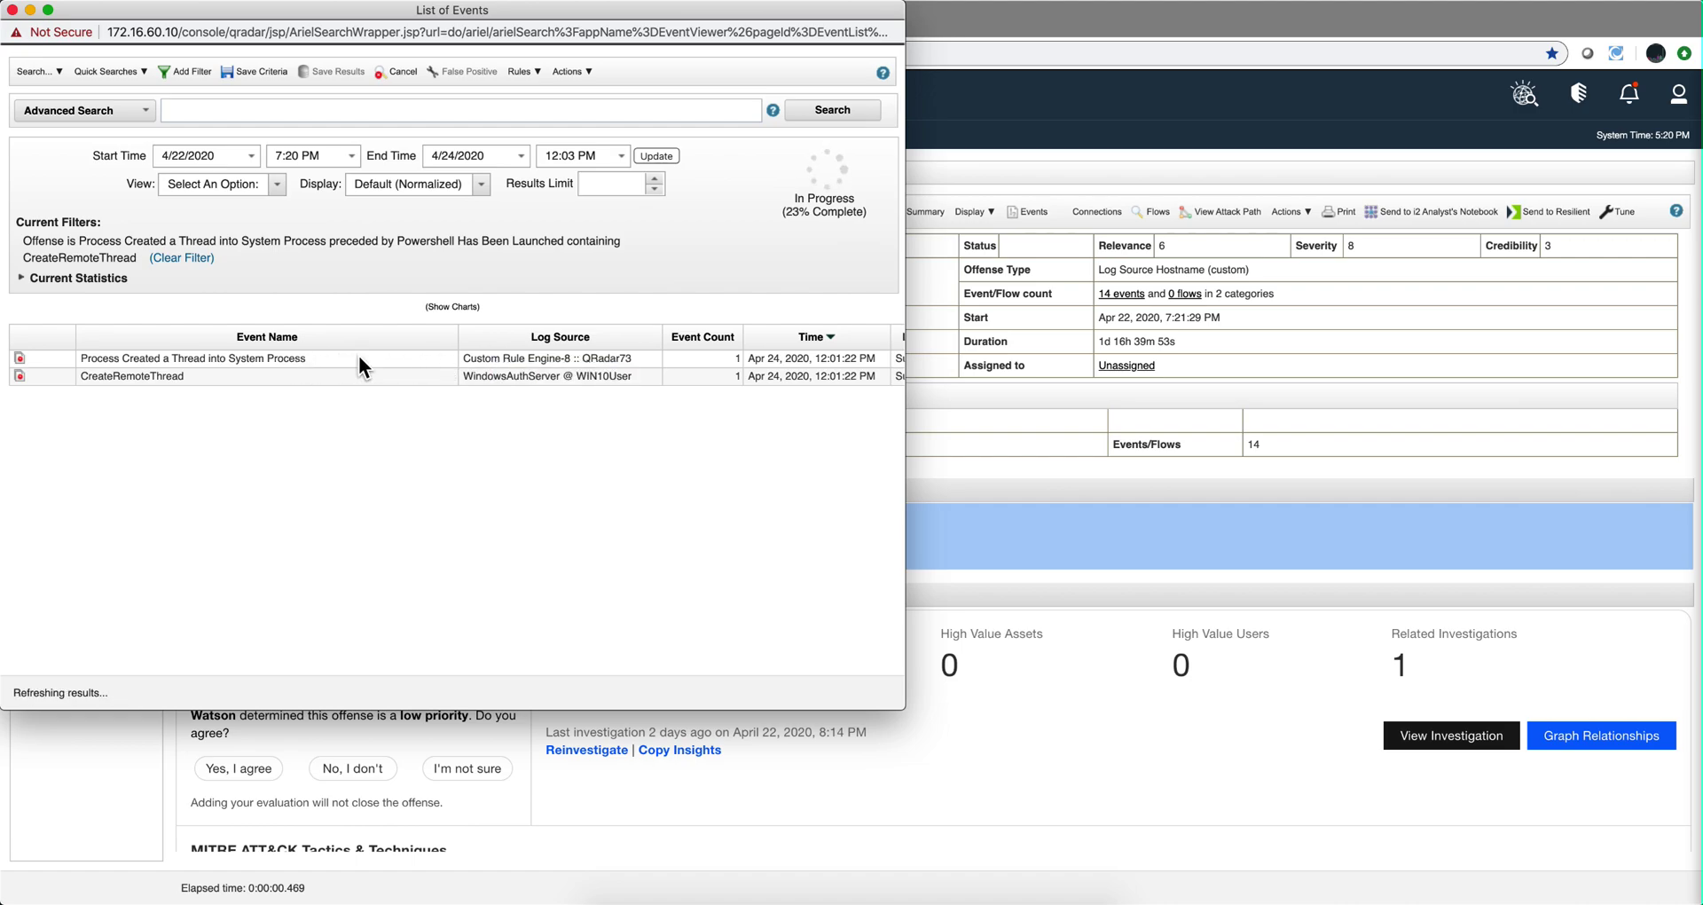
{"action": "left_click", "coordinate": [12, 10]}
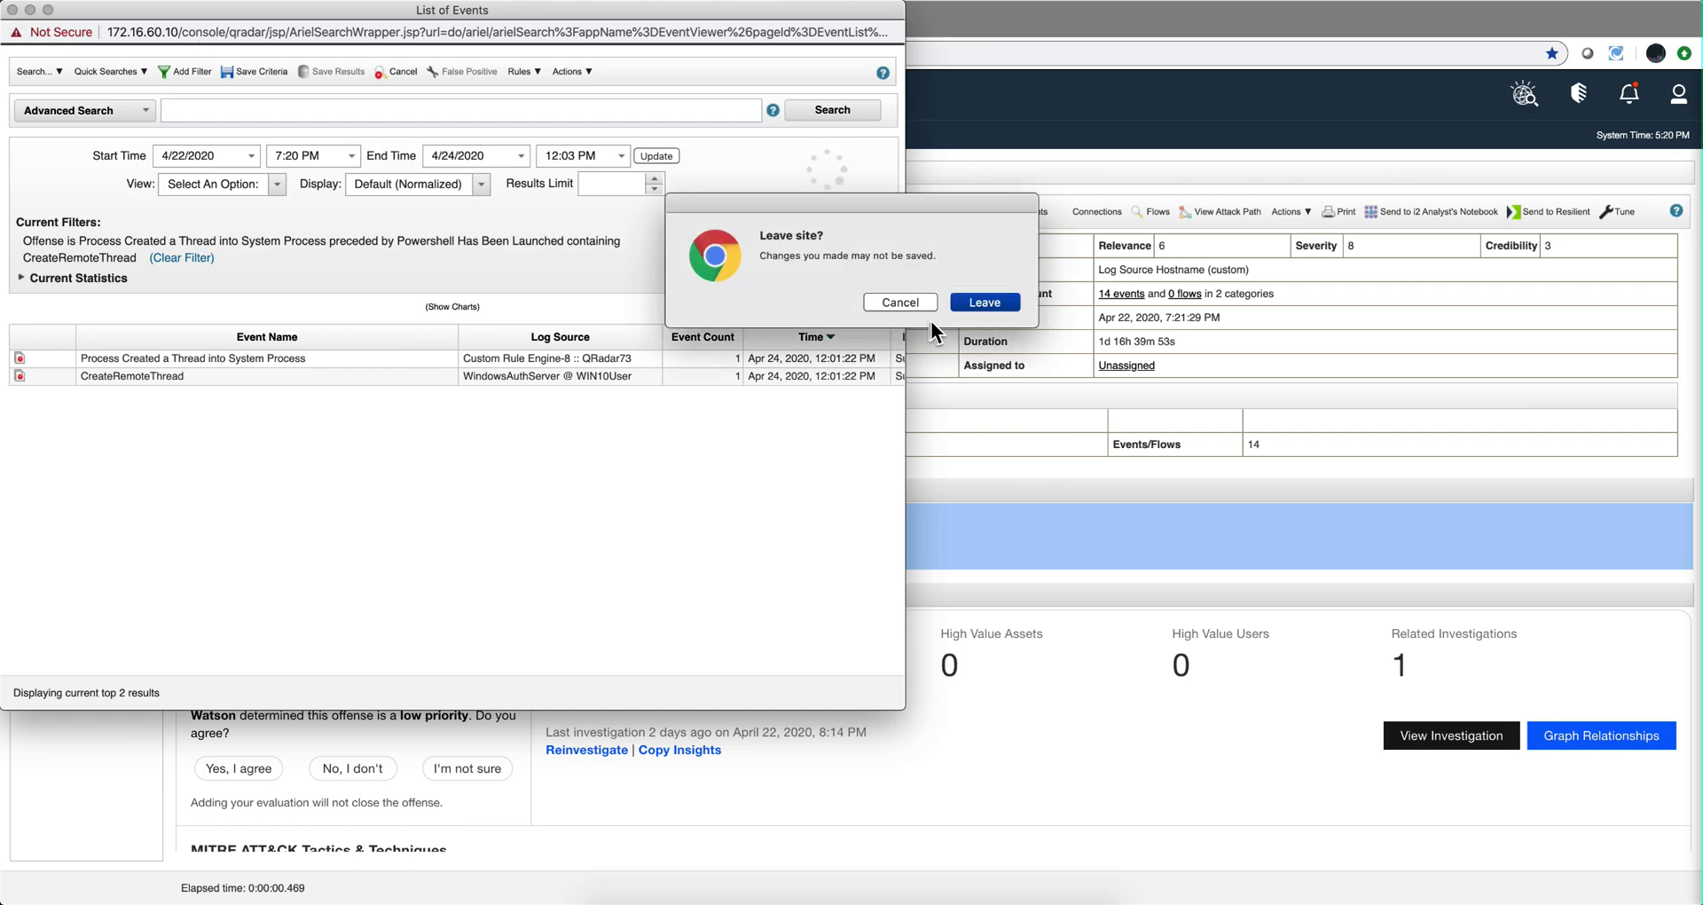
{"action": "left_click", "coordinate": [986, 301]}
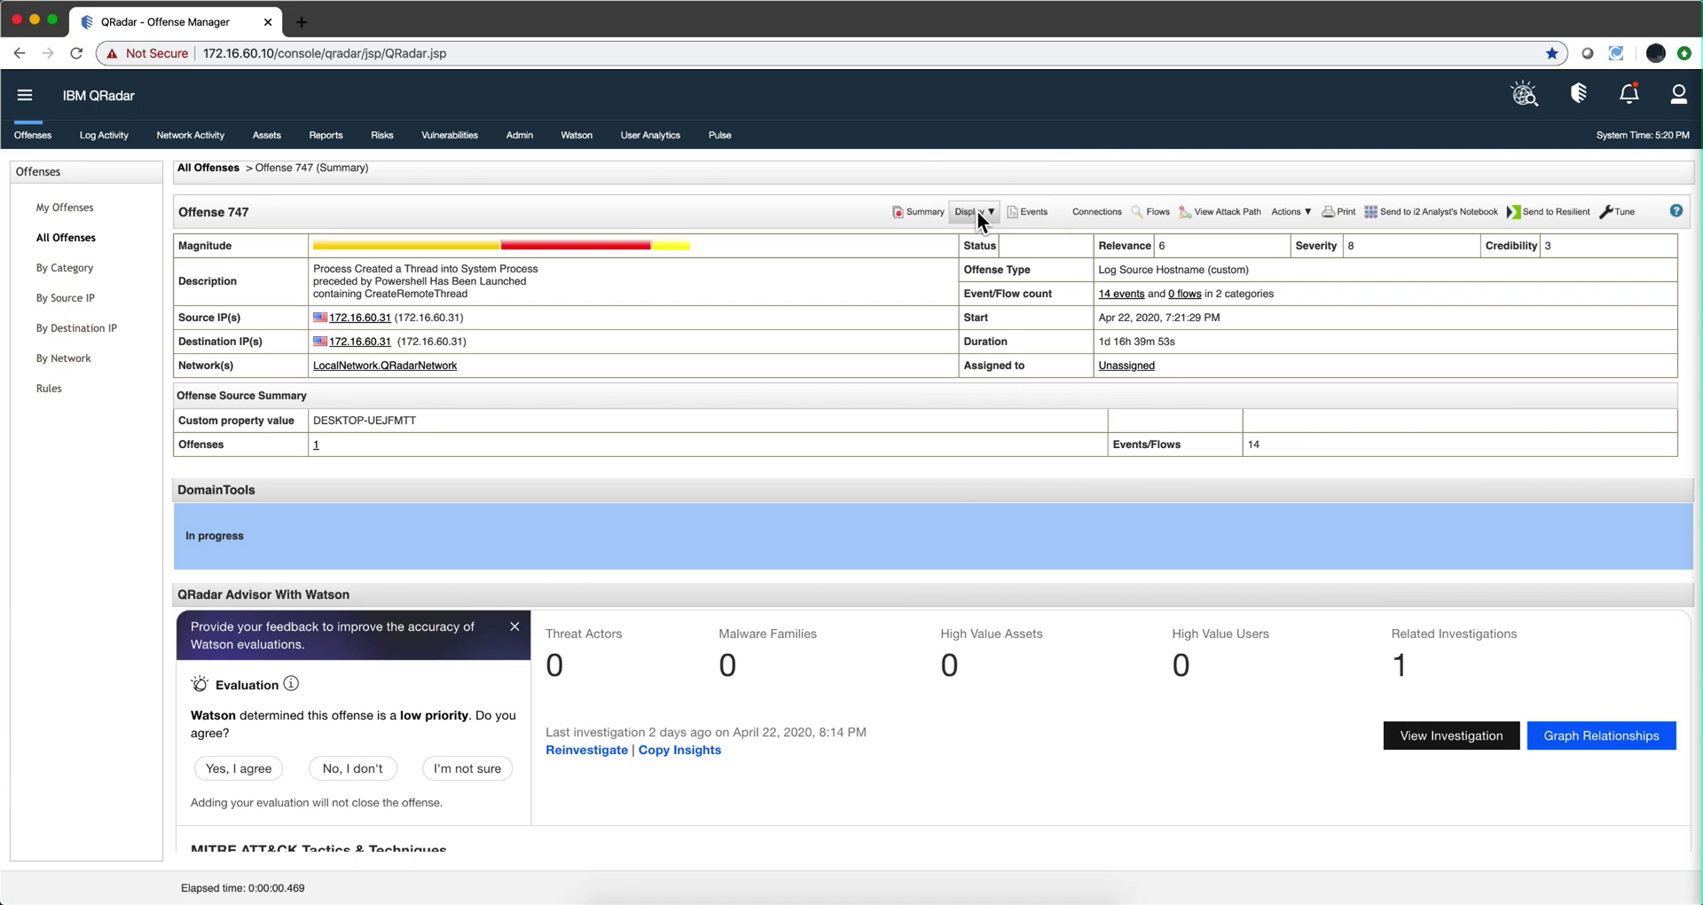
Display the rules contributing to offense 747, review the rule response of Process Created a Thread into System Process, and cancel the wizard
{"action": "left_click", "coordinate": [978, 213]}
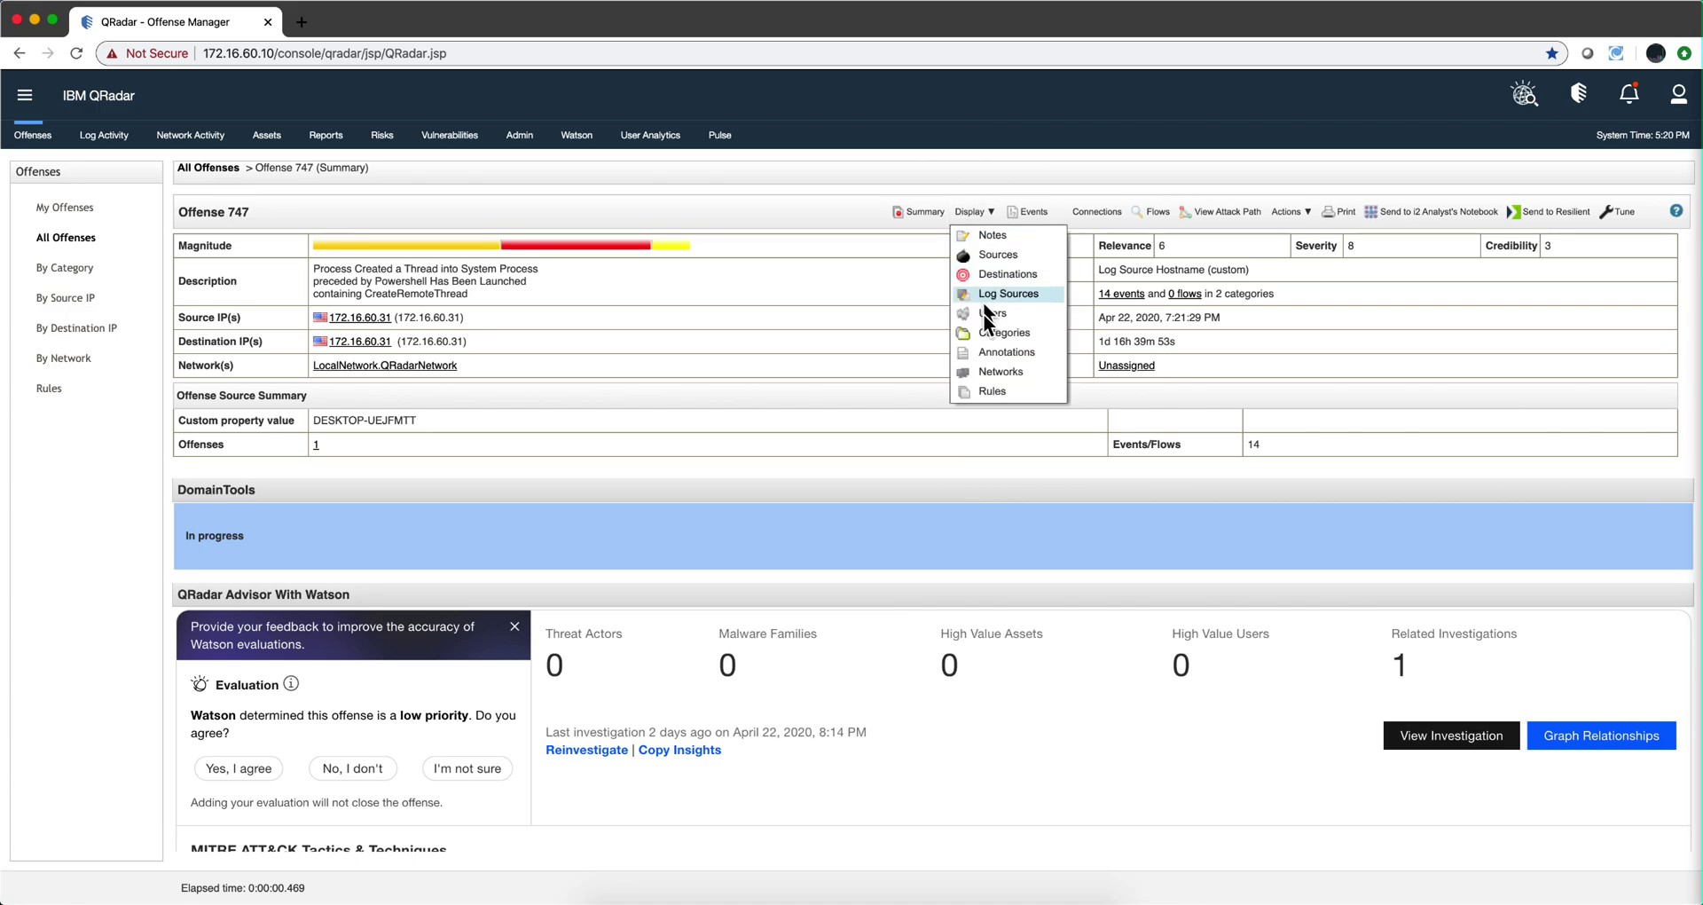
{"action": "left_click", "coordinate": [987, 393]}
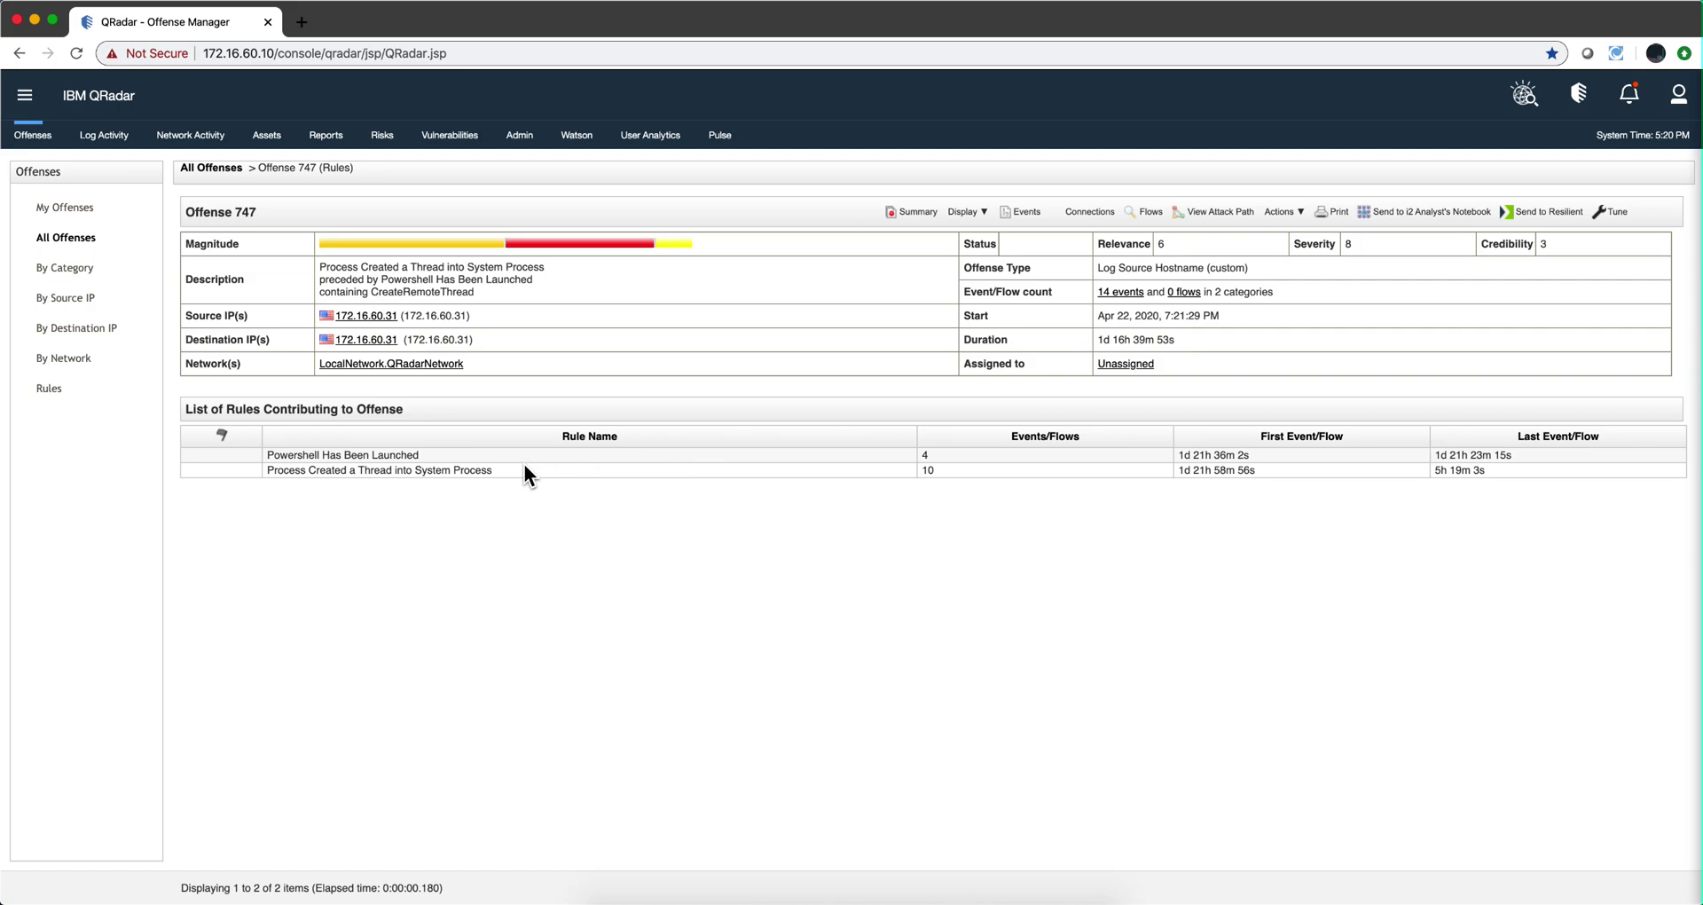
{"action": "double_click", "coordinate": [496, 470]}
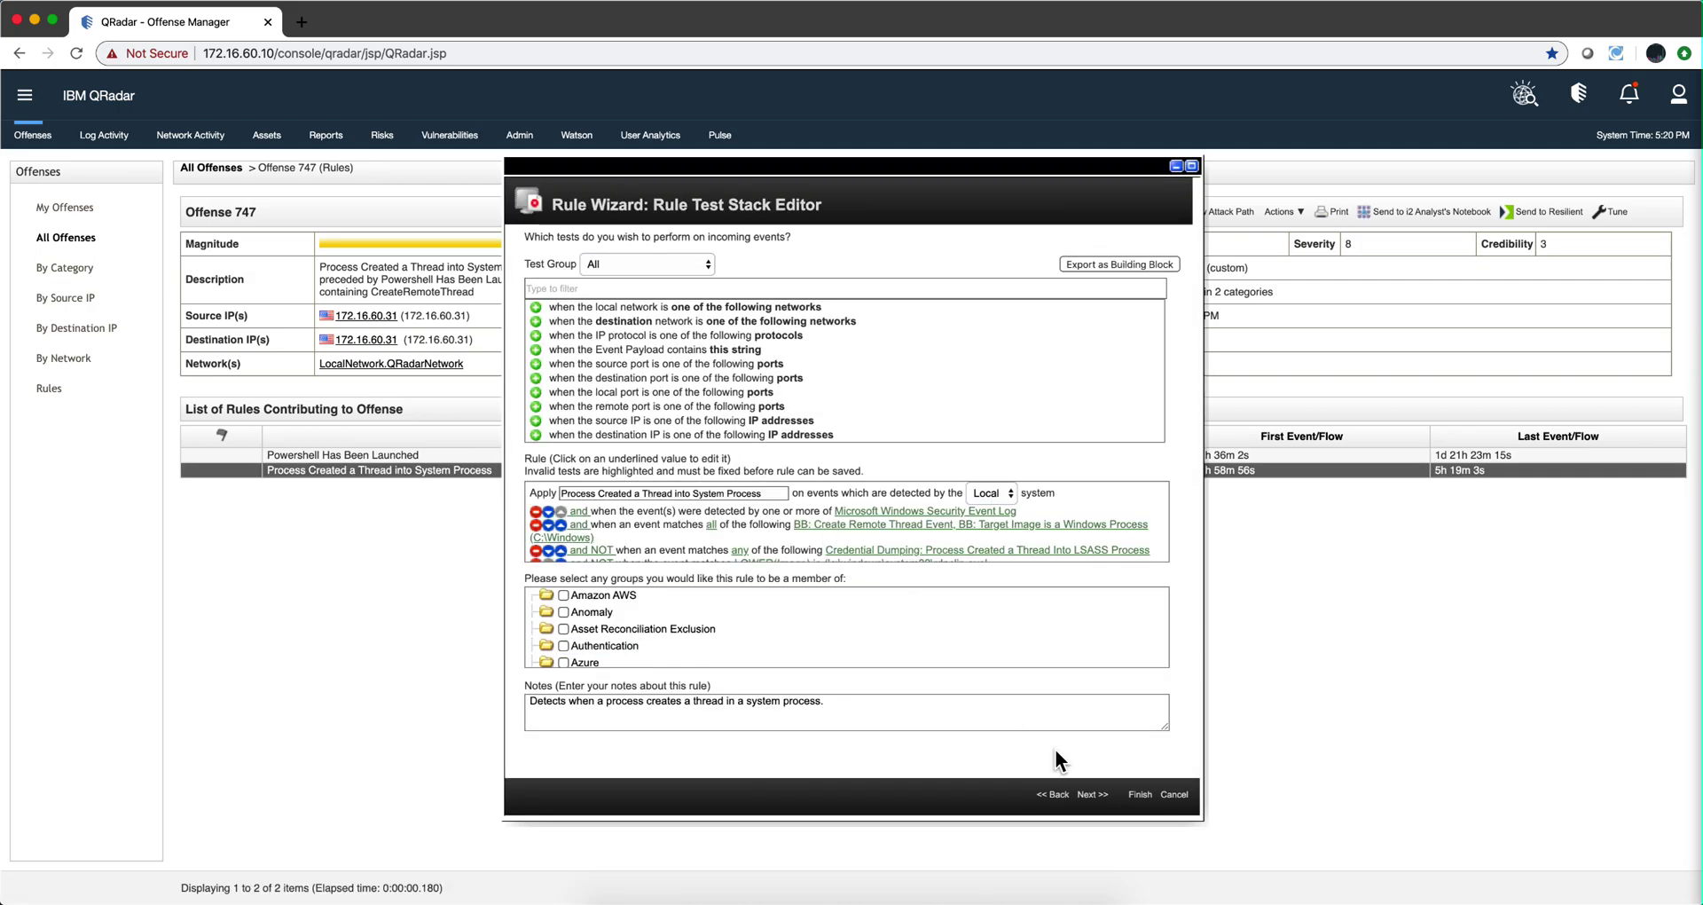
{"action": "left_click", "coordinate": [1092, 794]}
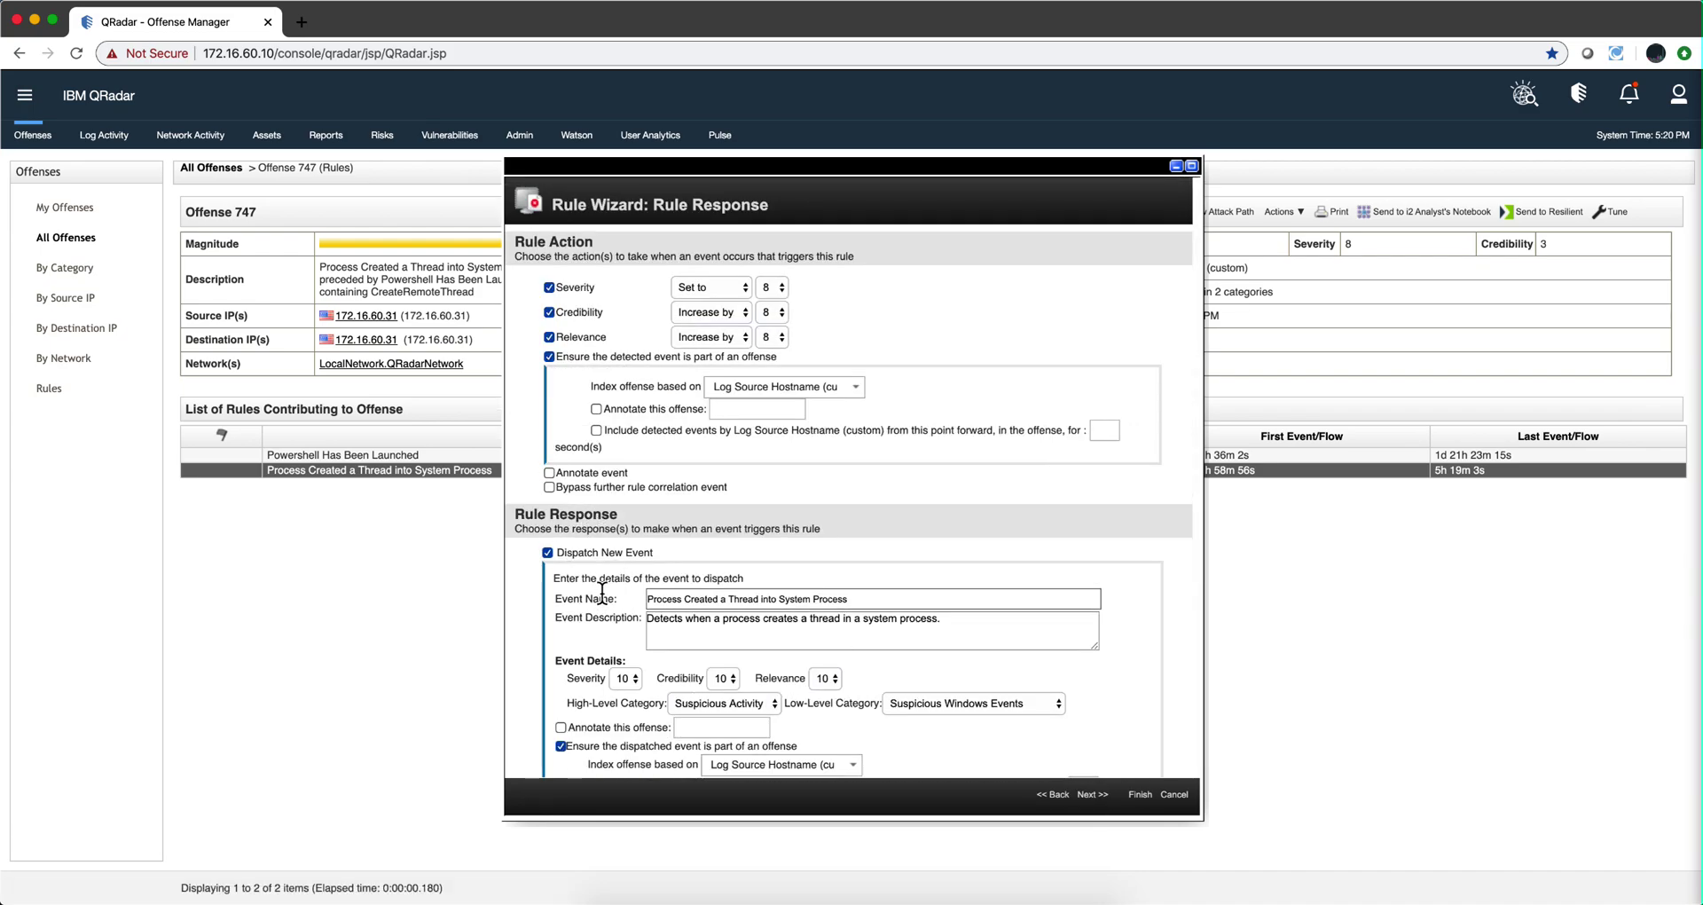
{"action": "left_click", "coordinate": [1175, 796]}
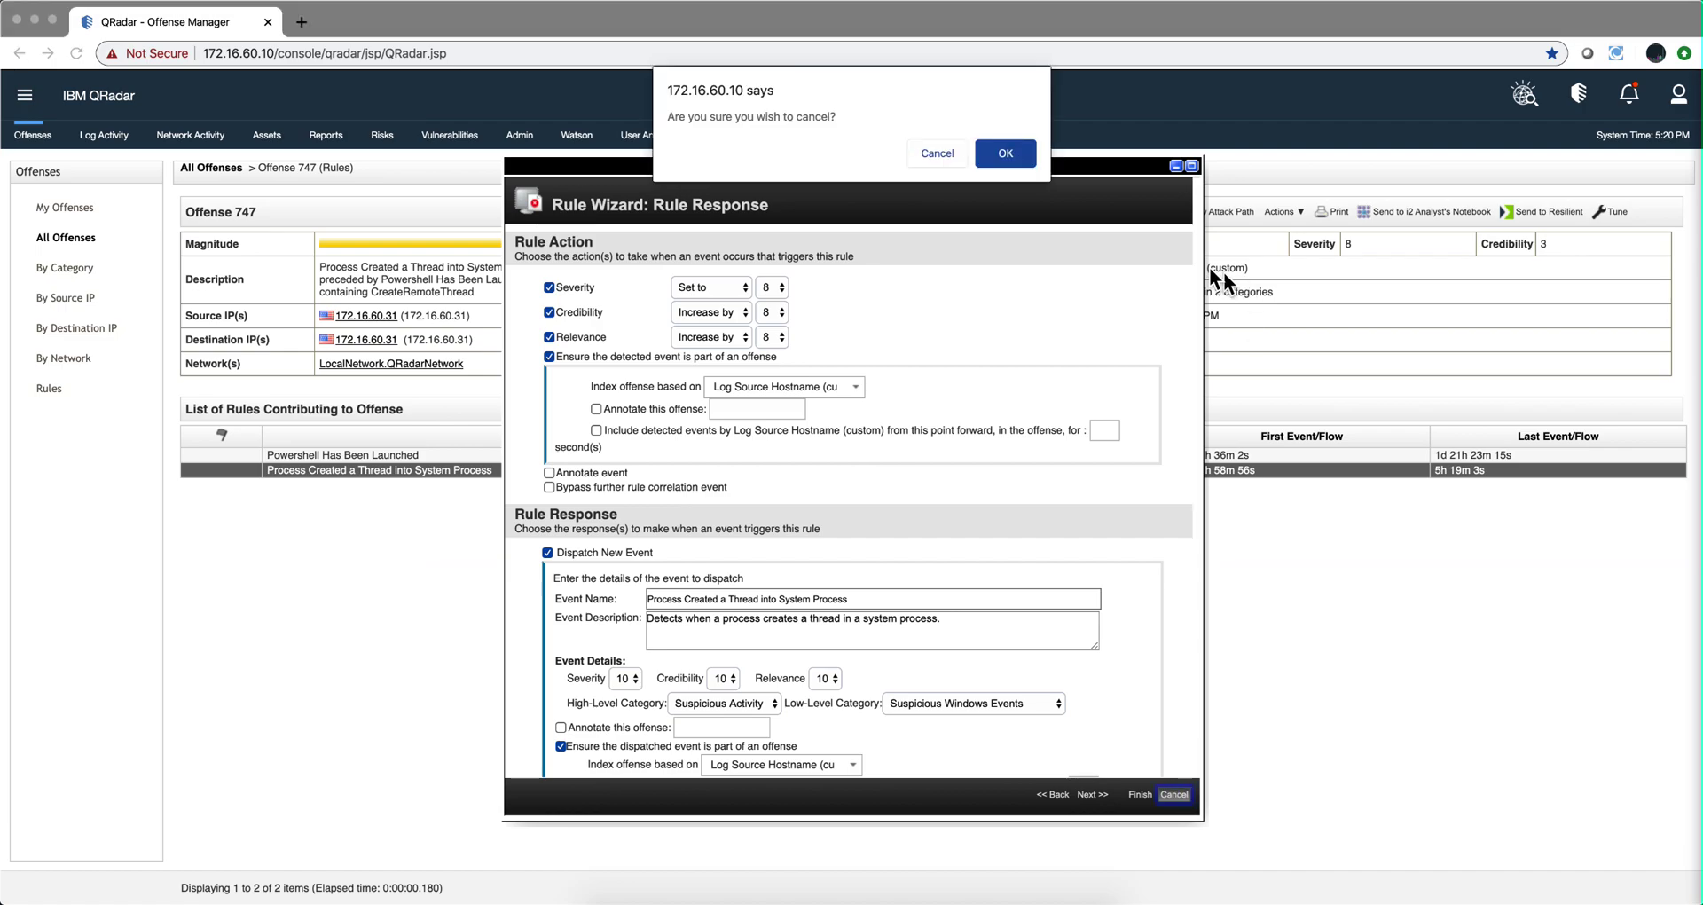
{"action": "left_click", "coordinate": [1018, 159]}
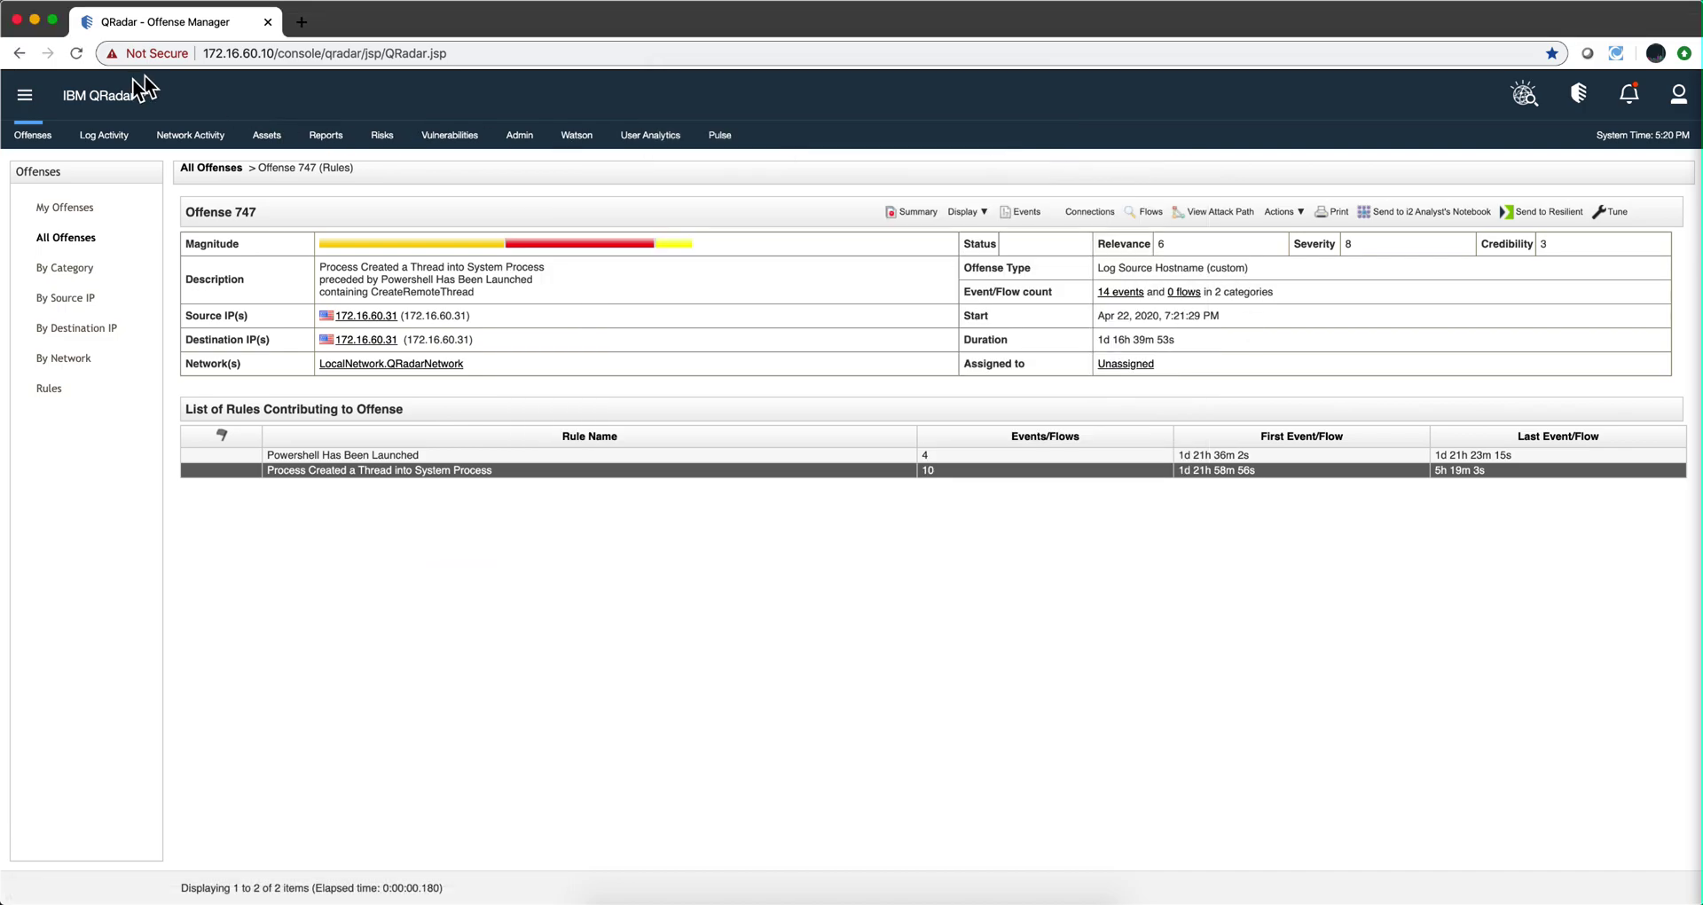
Return to Use Case Manager and open the tuning report based on CRE events
{"action": "left_click", "coordinate": [27, 106]}
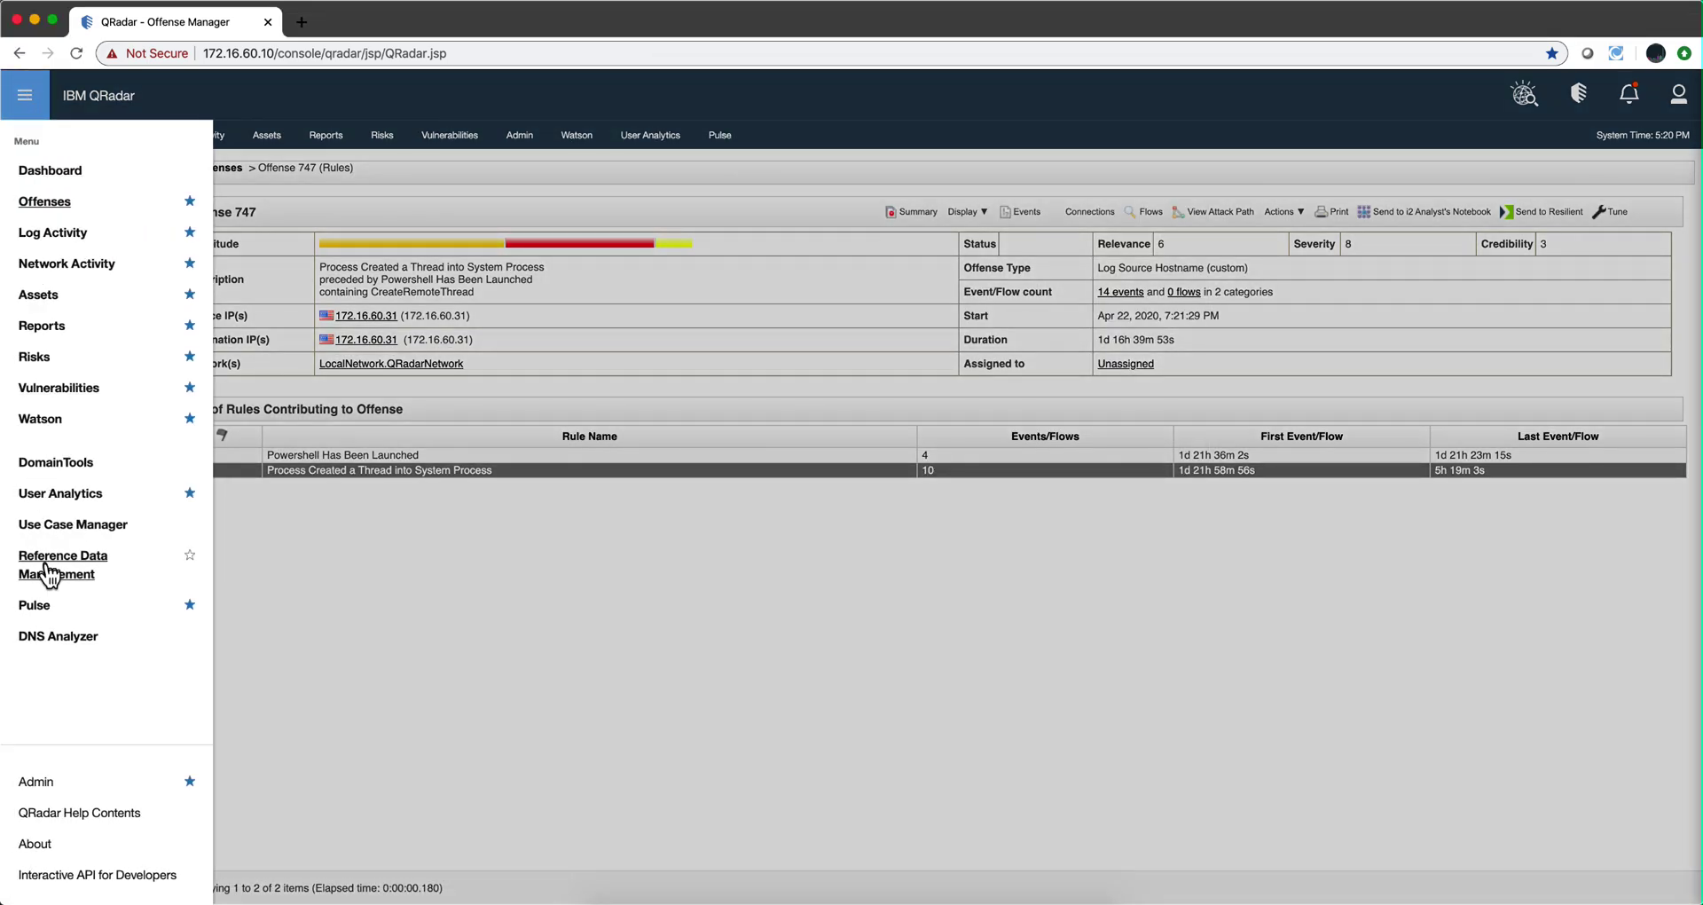
{"action": "left_click", "coordinate": [53, 532]}
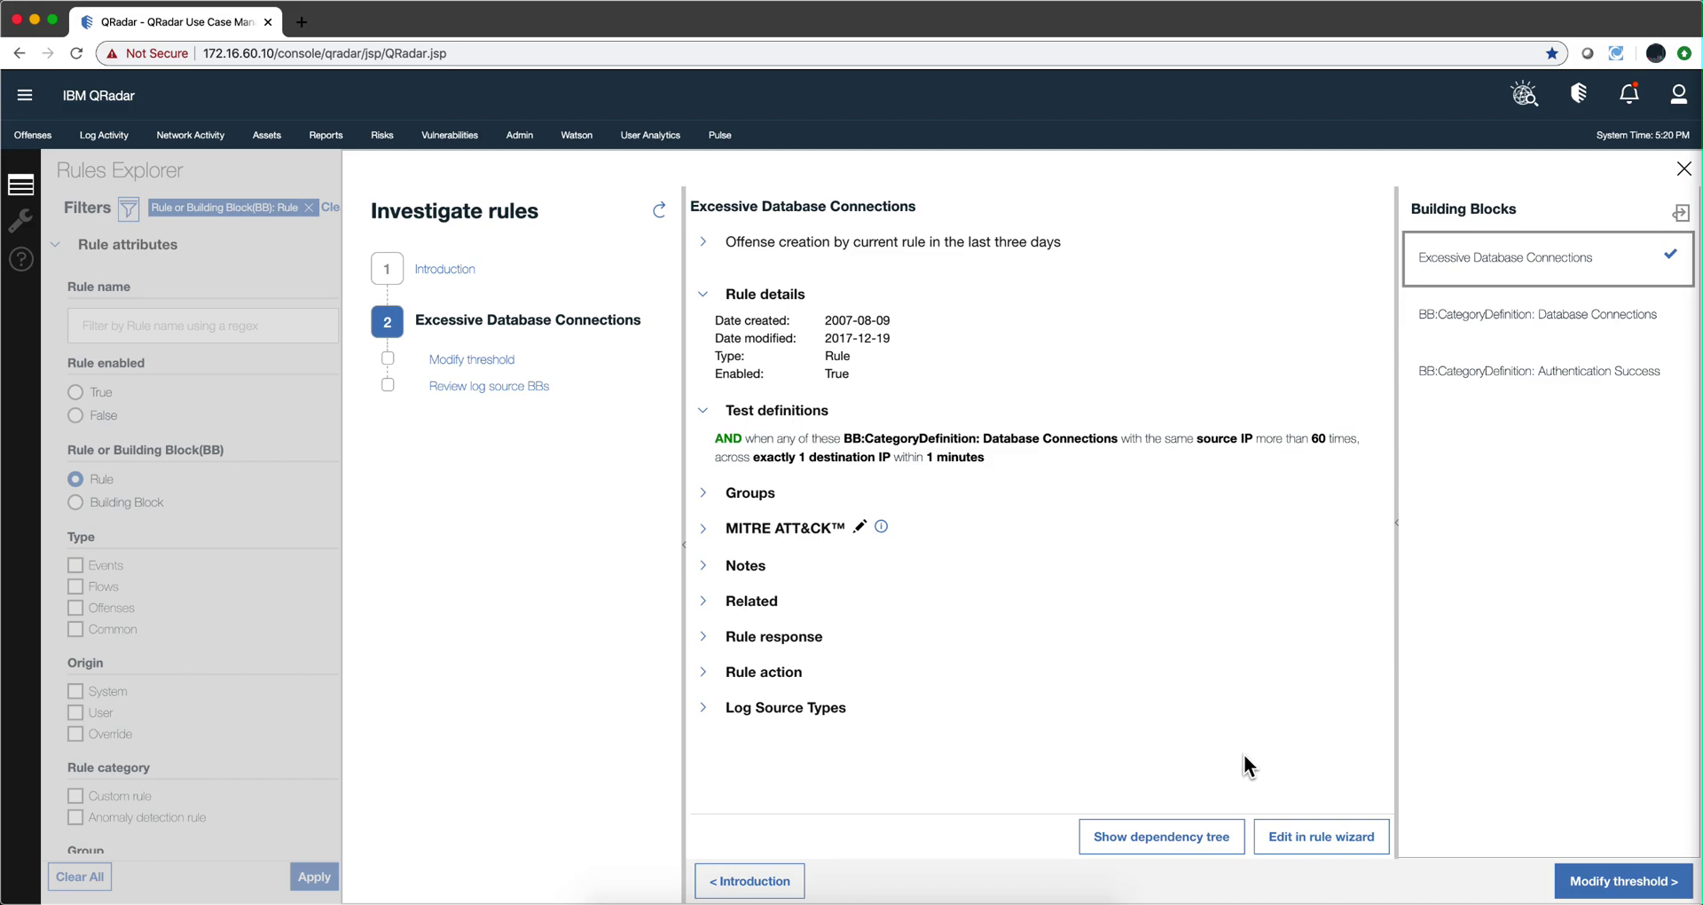
{"action": "left_click", "coordinate": [22, 222]}
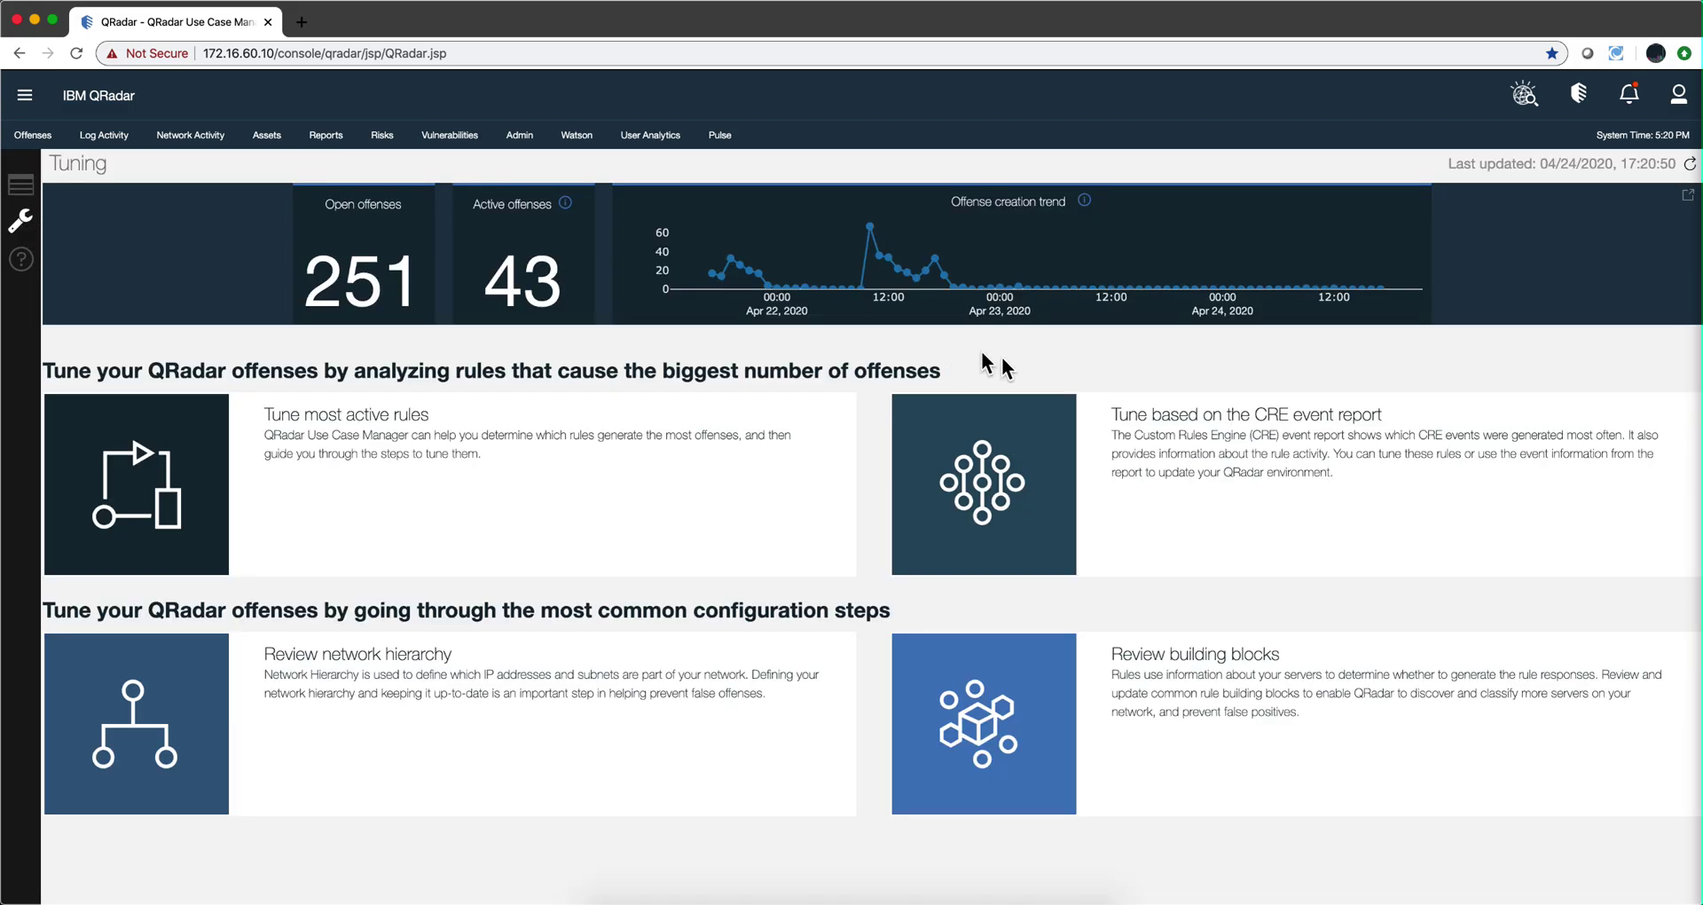
{"action": "left_click", "coordinate": [1191, 443]}
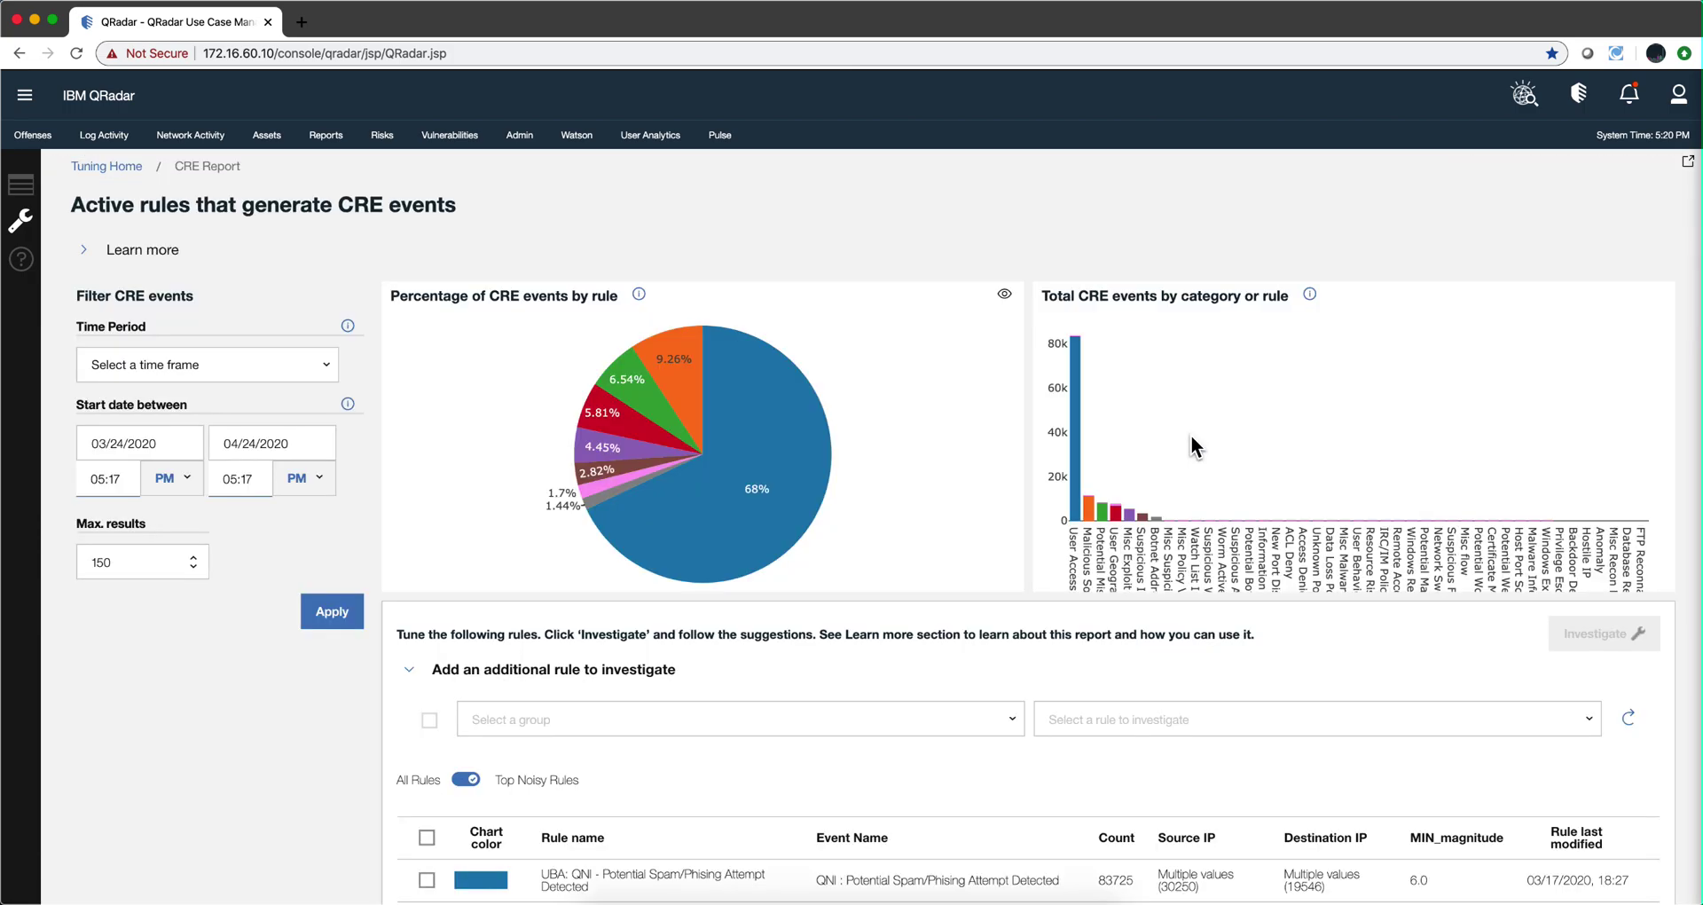
Select the UBA : User Access from Prohibited Location rule among the top noisy rules and open its investigation details
{"action": "scroll", "coordinate": [829, 585], "scroll_direction": "down", "scroll_amount": 2}
{"action": "scroll", "coordinate": [829, 585], "scroll_direction": "down", "scroll_amount": 4}
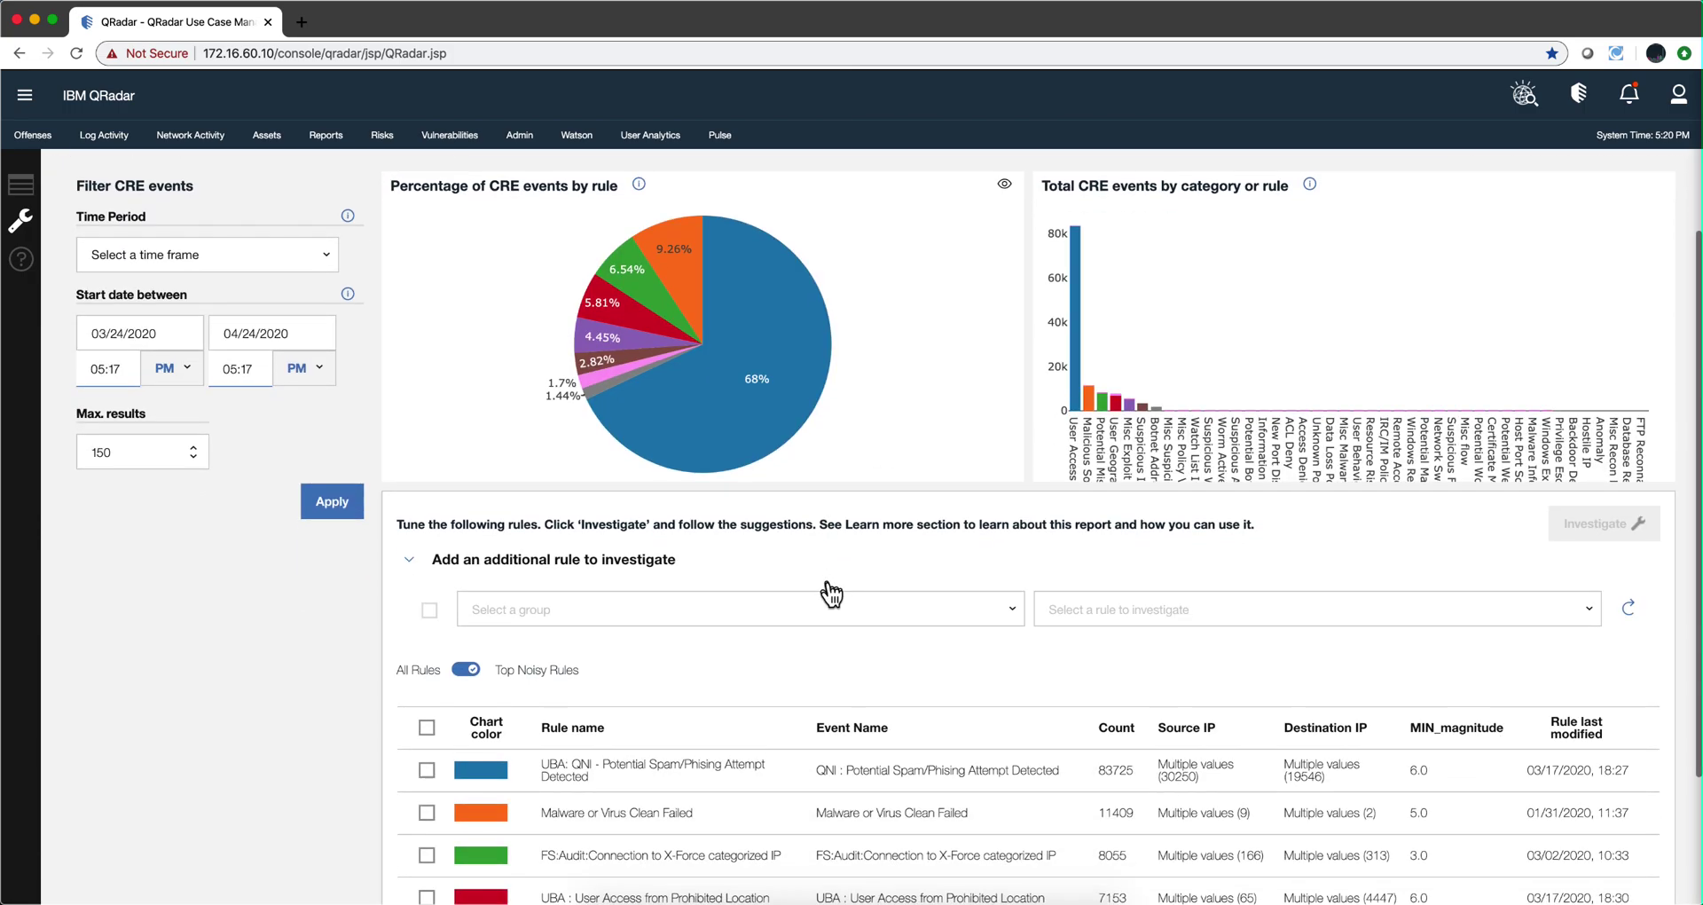
{"action": "scroll", "coordinate": [828, 581], "scroll_direction": "down", "scroll_amount": 1}
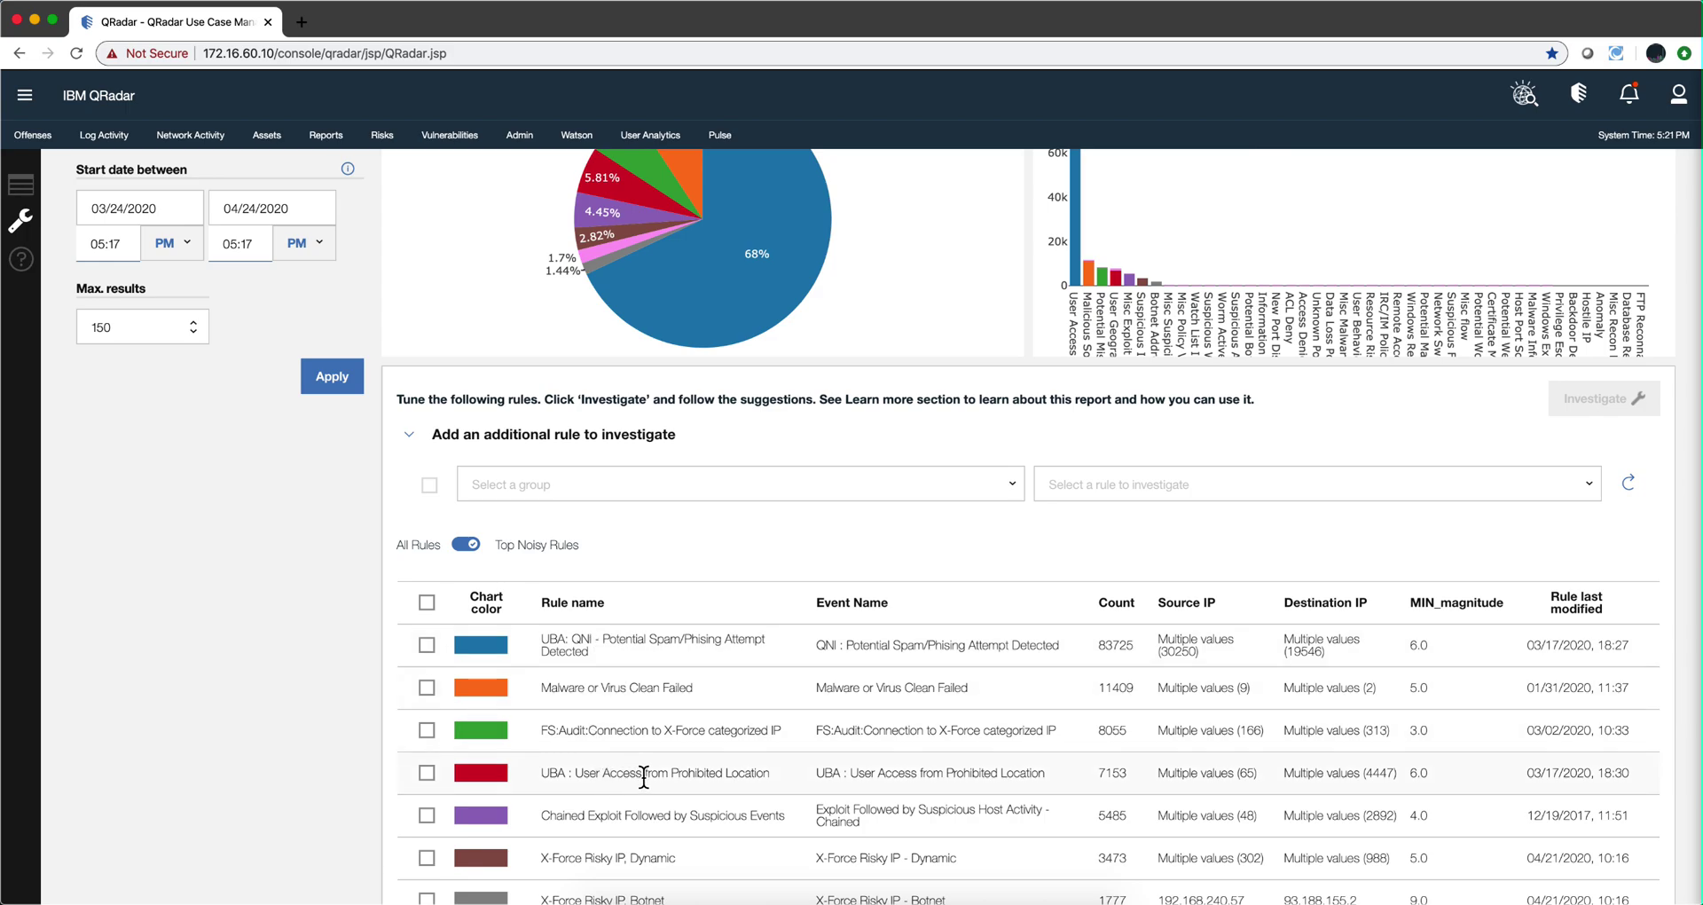
{"action": "scroll", "coordinate": [599, 775], "scroll_direction": "down", "scroll_amount": 1}
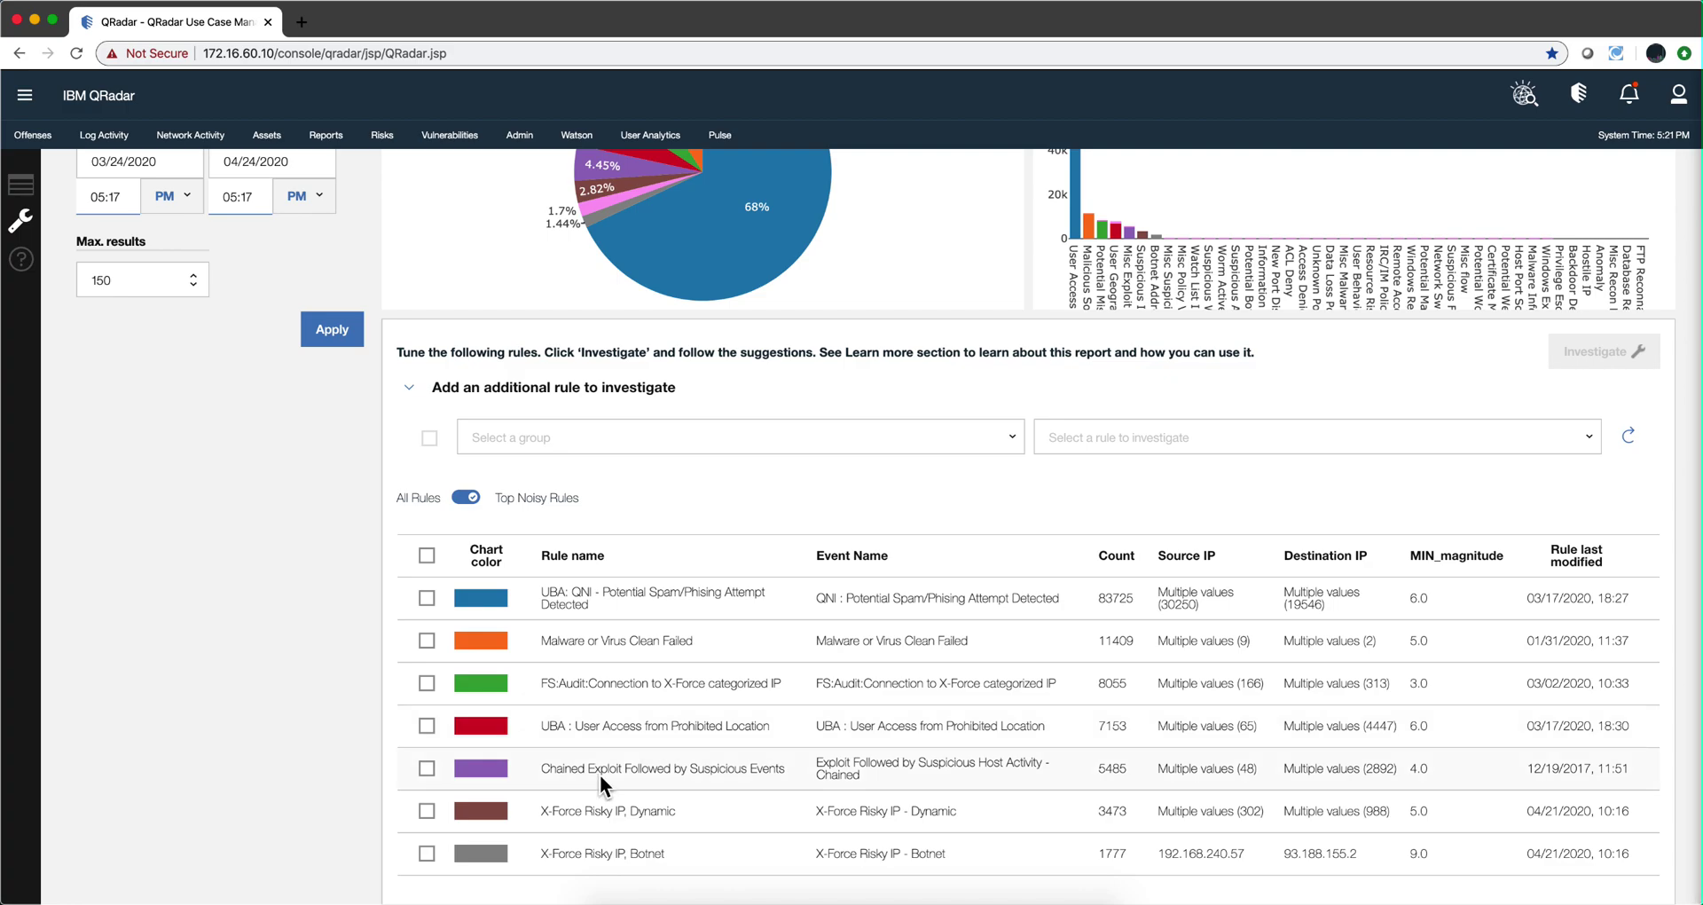
{"action": "left_click", "coordinate": [427, 725]}
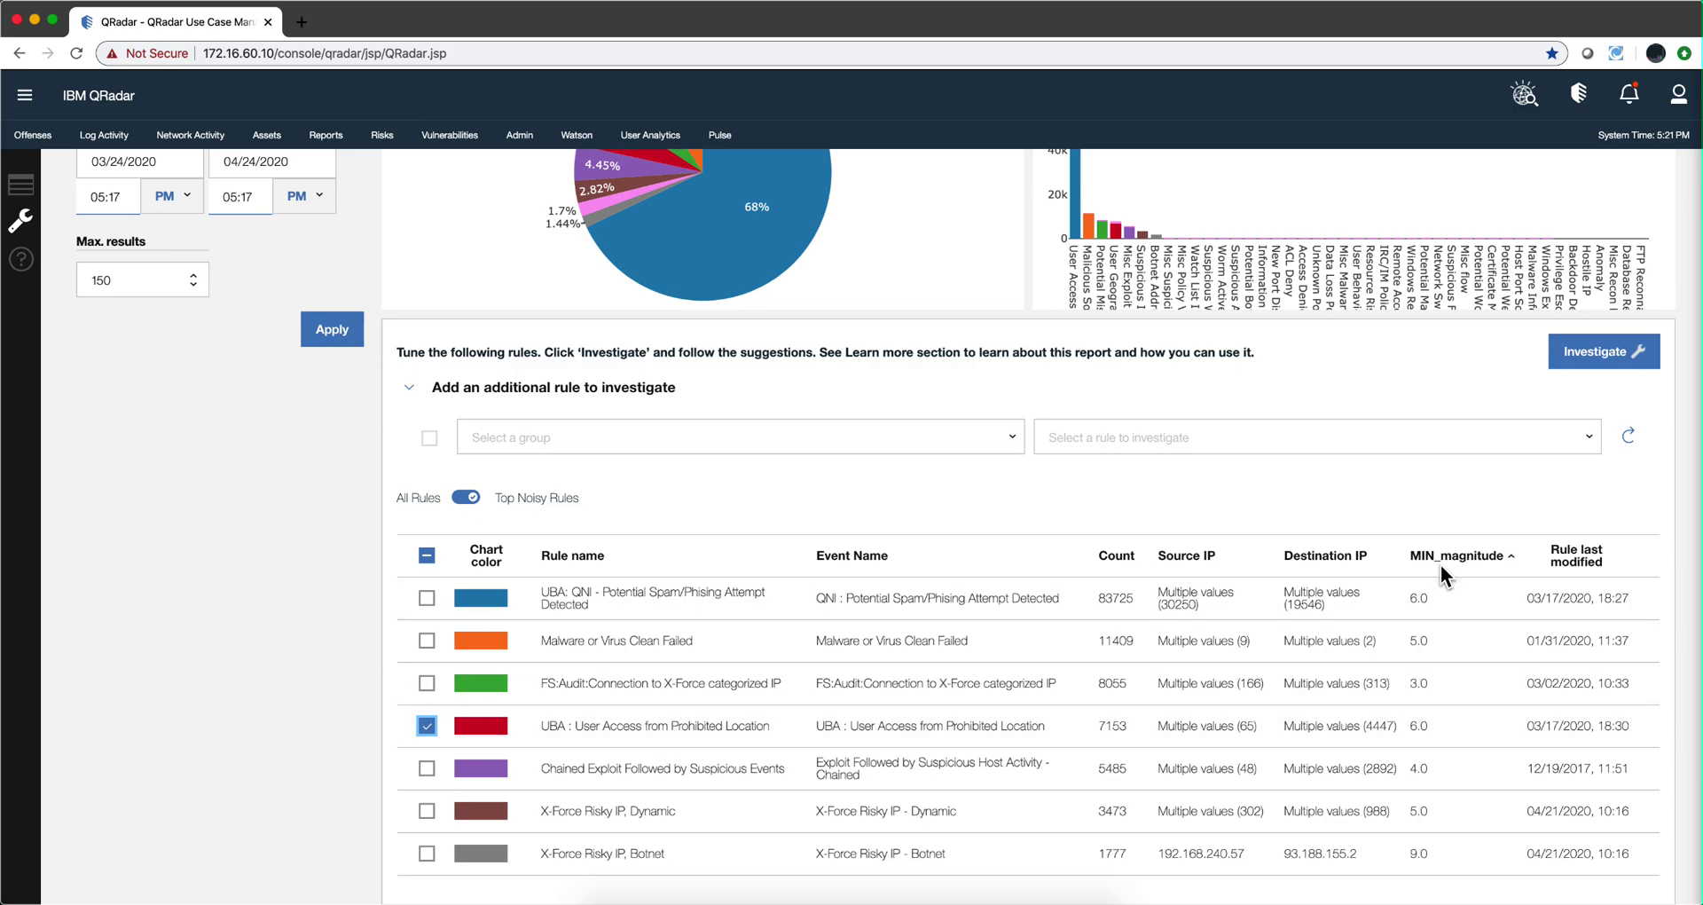
{"action": "left_click", "coordinate": [1610, 351]}
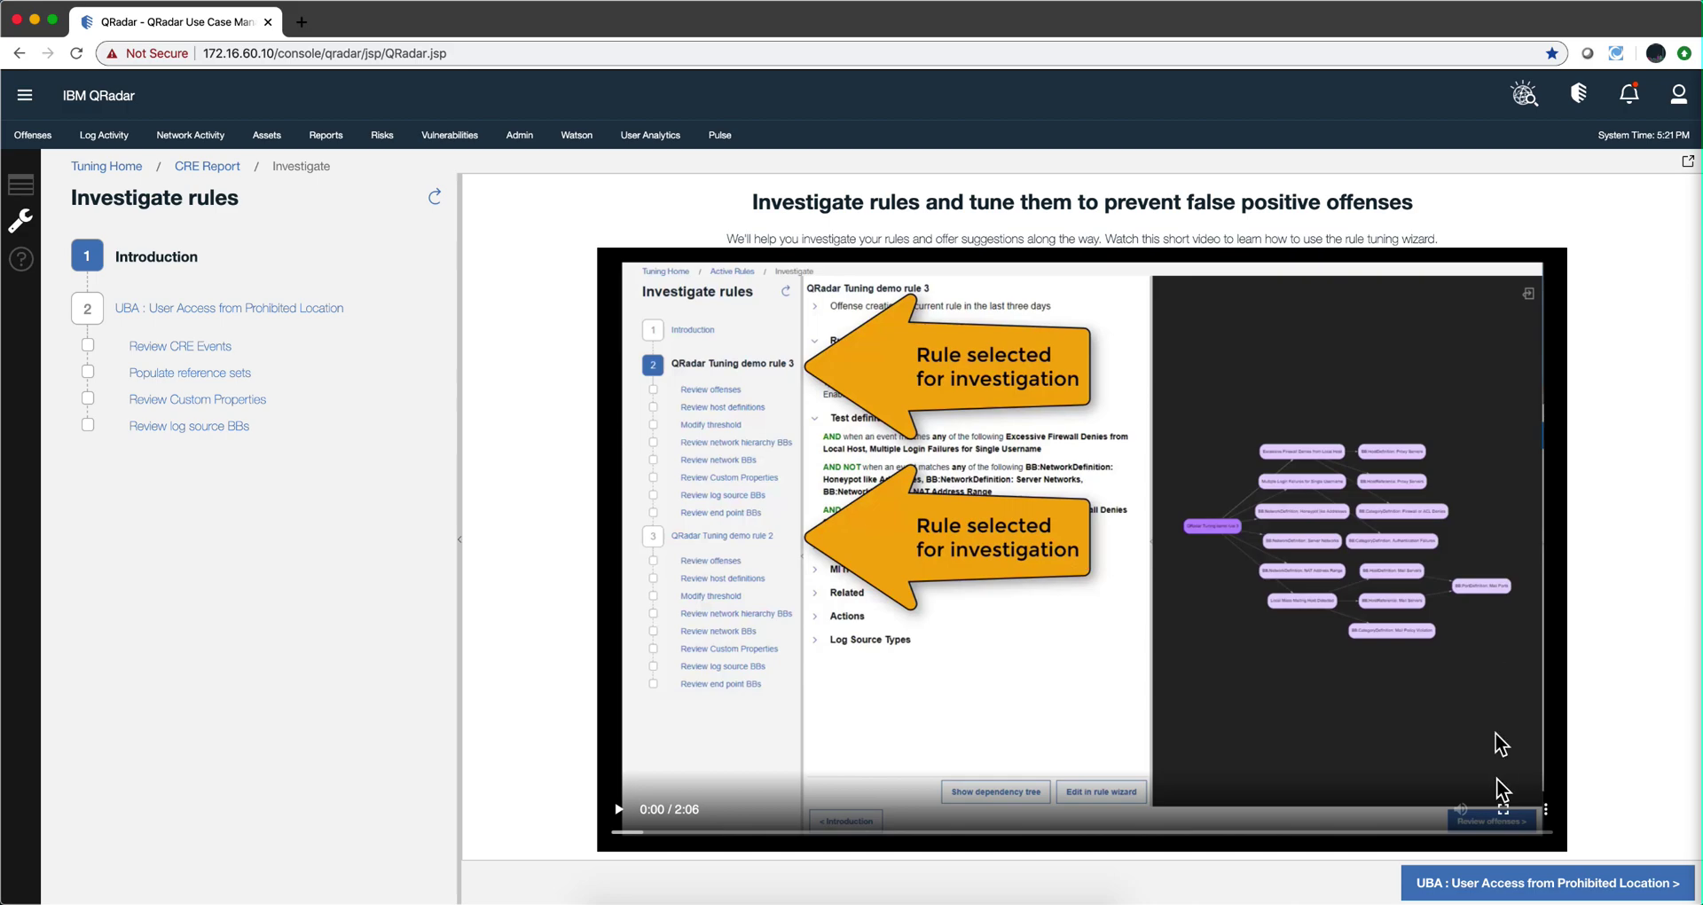
{"action": "left_click", "coordinate": [1535, 887]}
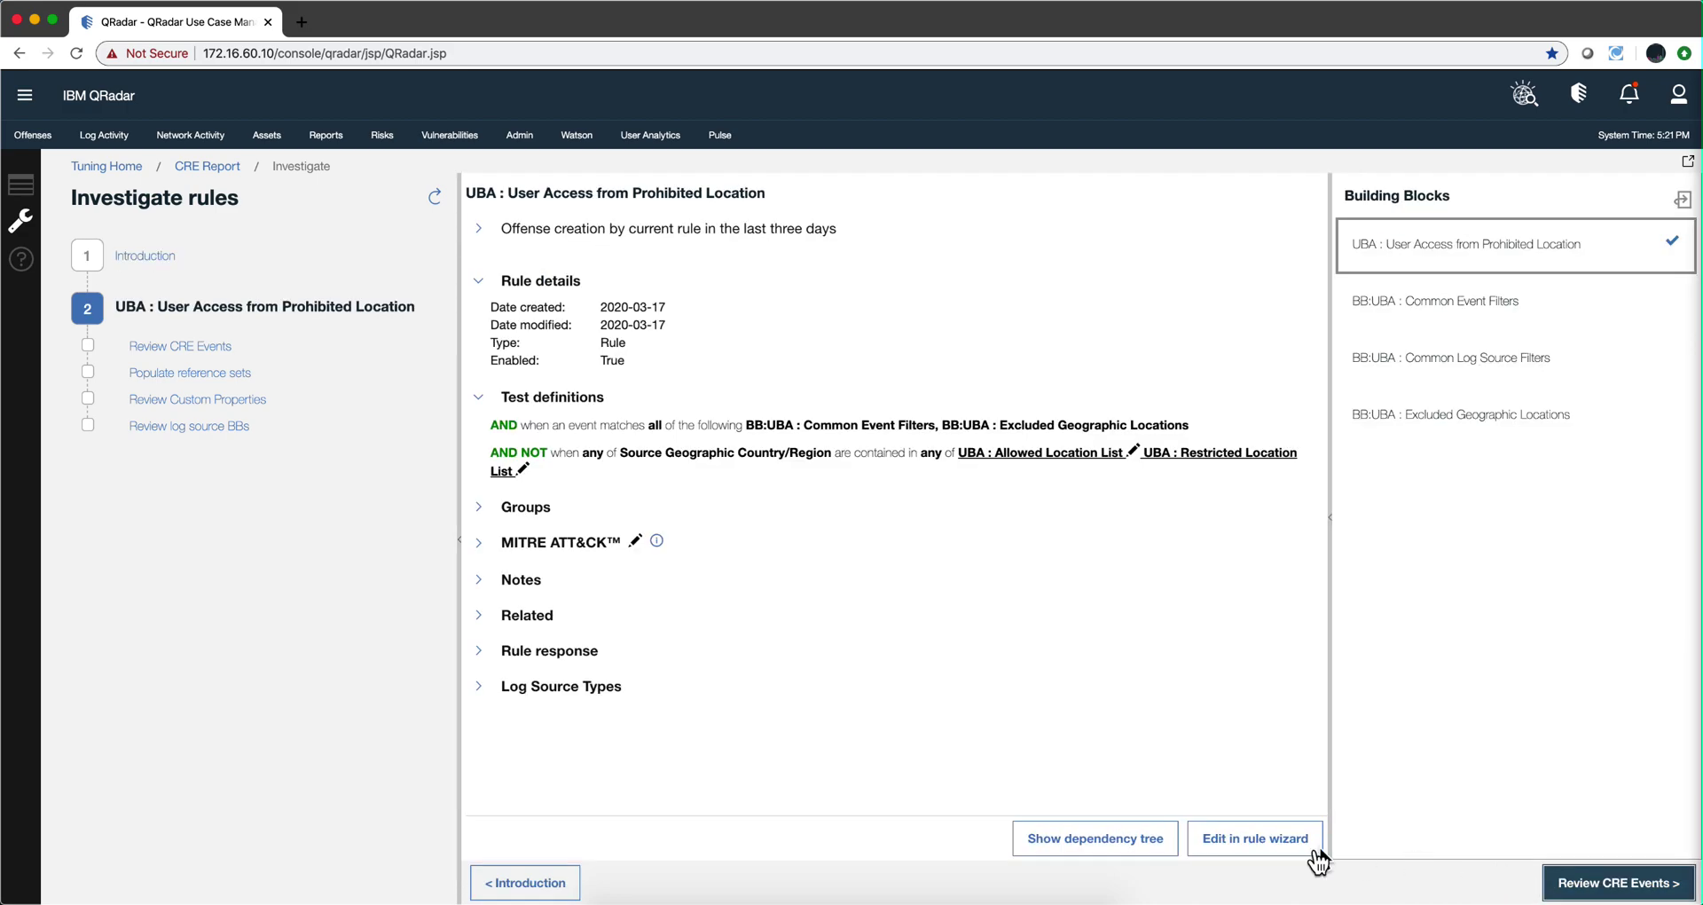
Review the prohibited-location rule's response in the rule wizard, highlighting the senseValue=15 event description, and cancel the wizard
{"action": "left_click", "coordinate": [1286, 853]}
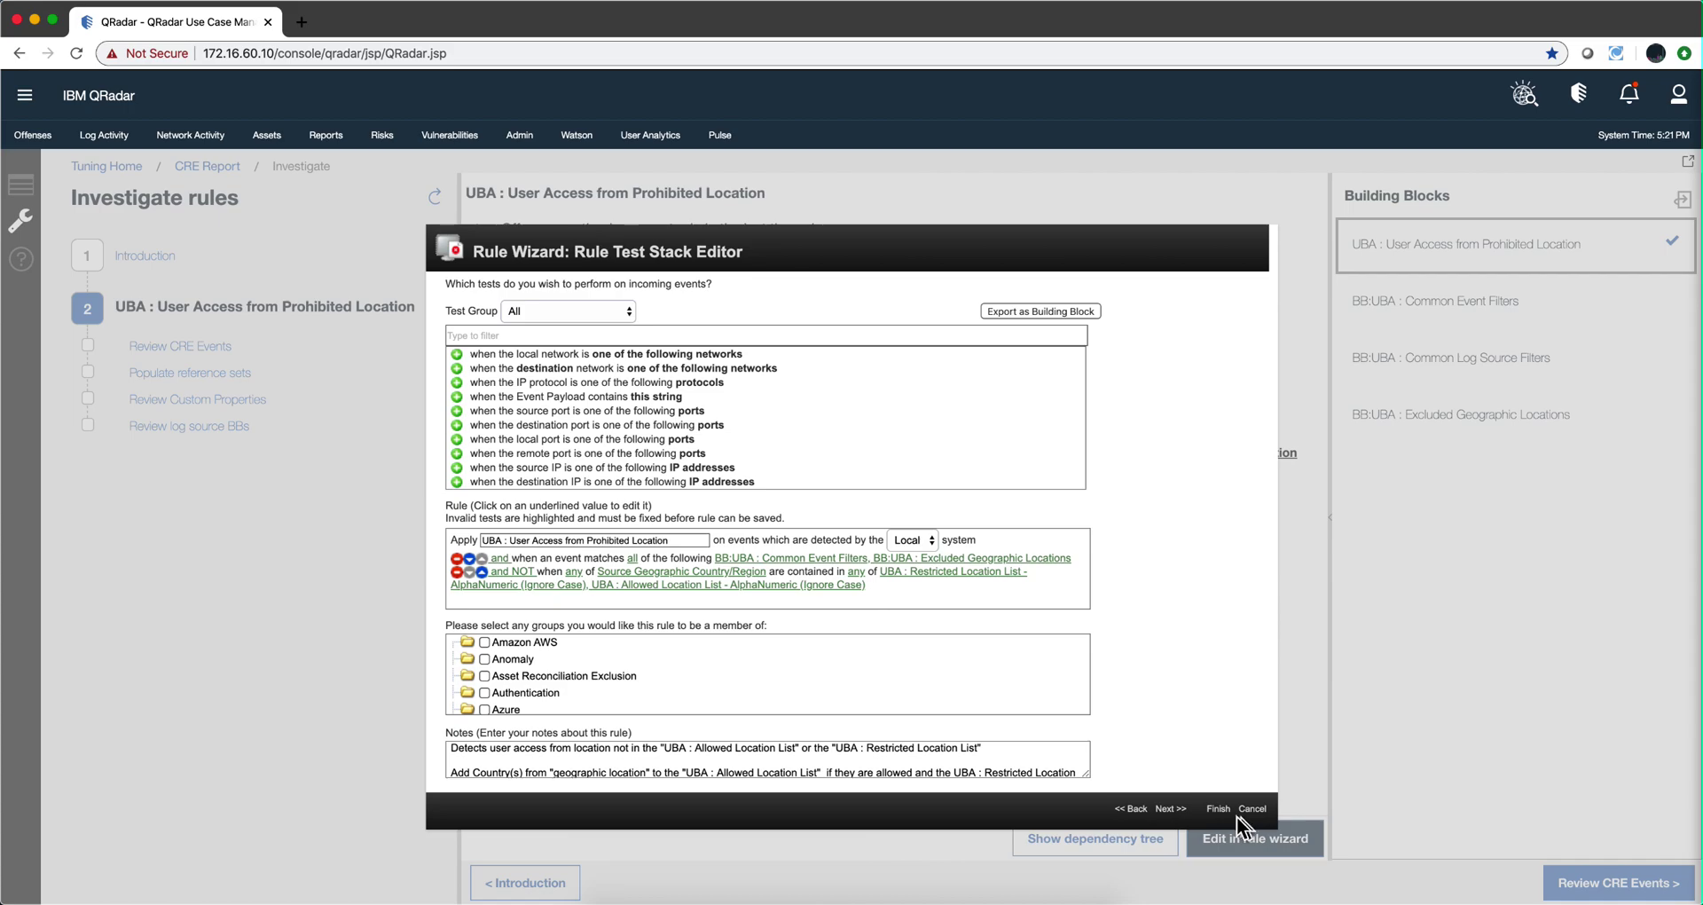
{"action": "left_click", "coordinate": [1161, 810]}
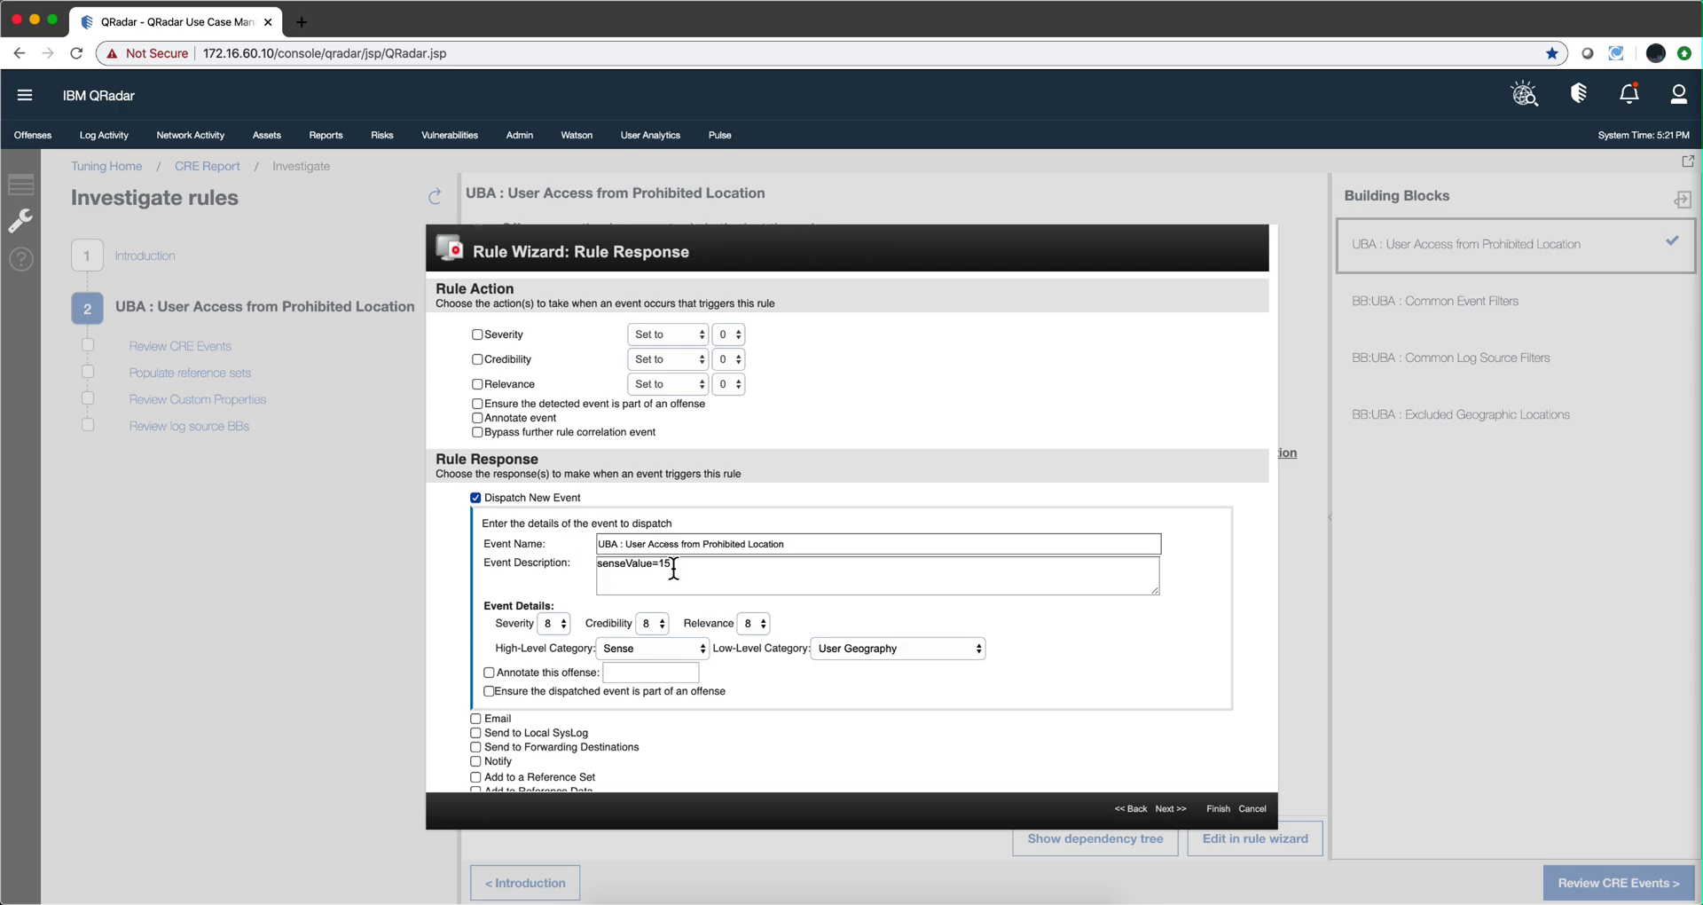
{"action": "double_click", "coordinate": [612, 563]}
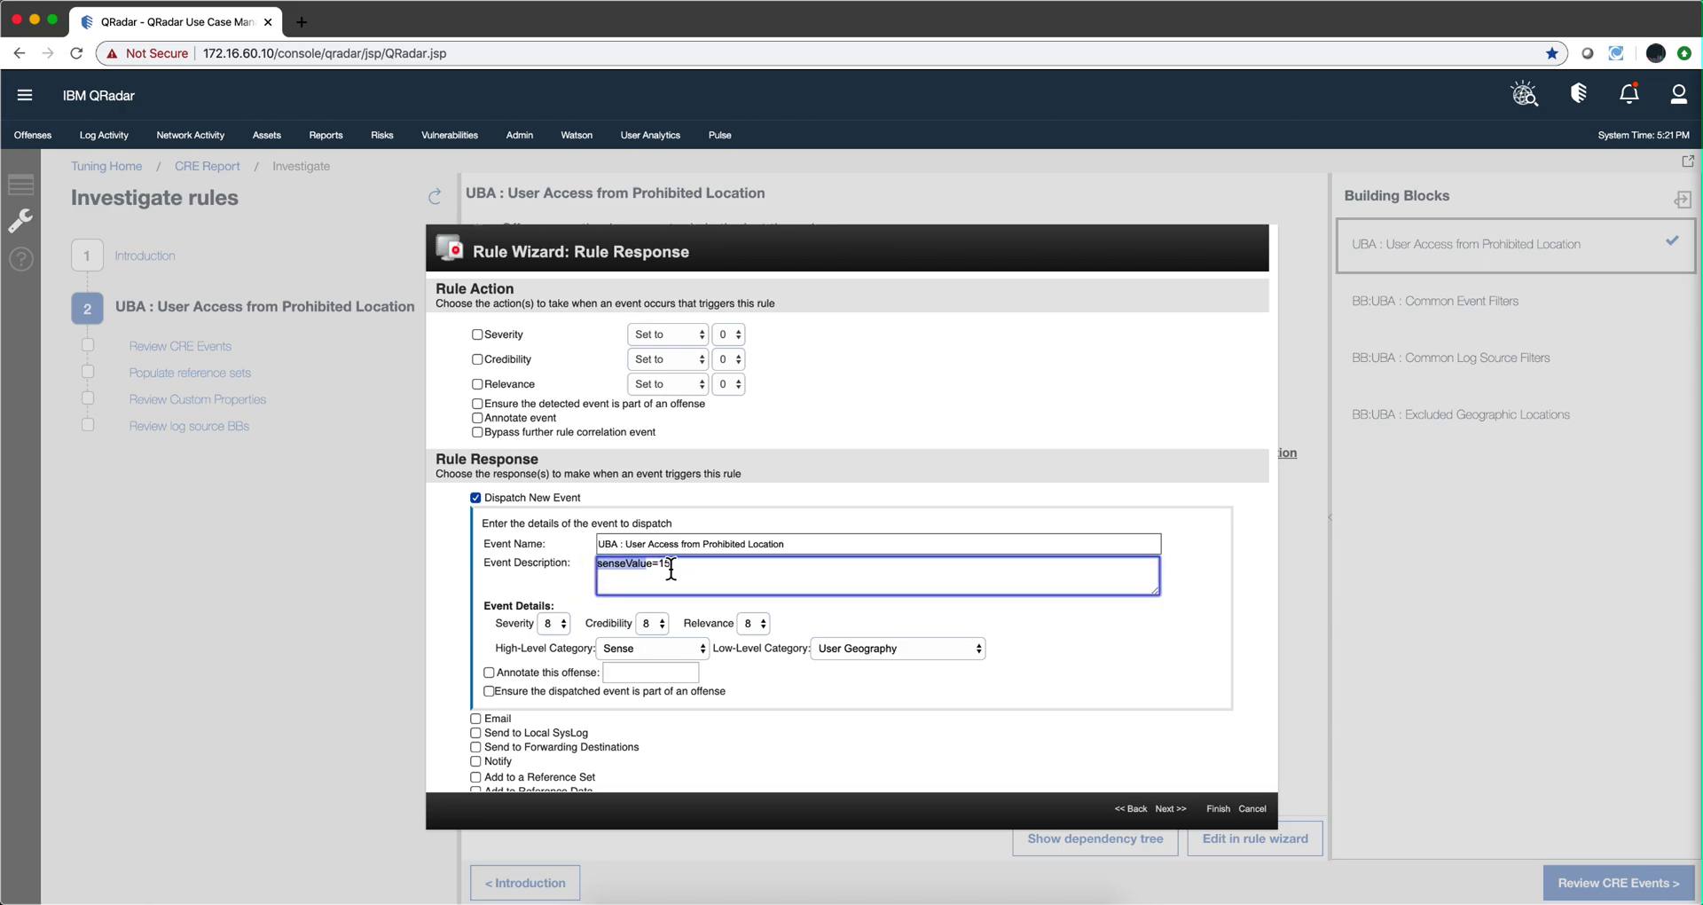
{"action": "left_click_drag", "start_coordinate": [673, 564], "coordinate": [587, 568]}
{"action": "left_click", "coordinate": [1254, 809]}
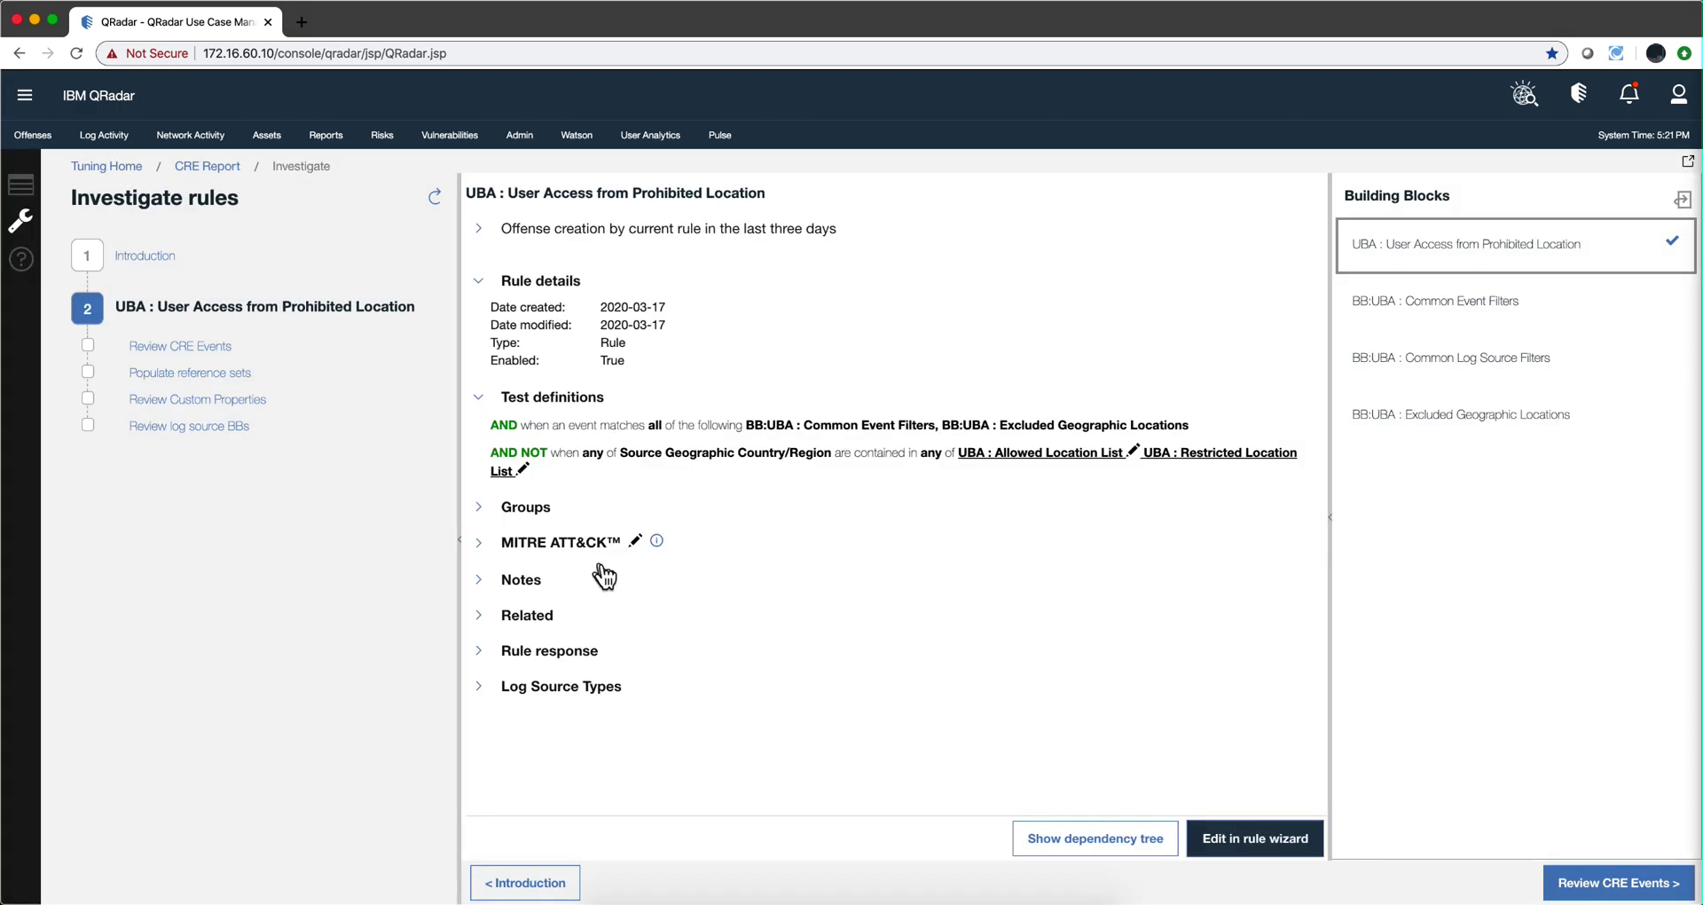
Go back to the CRE report, select only the Malware or Virus Clean Failed rule, and start investigating it
{"action": "left_click", "coordinate": [205, 168]}
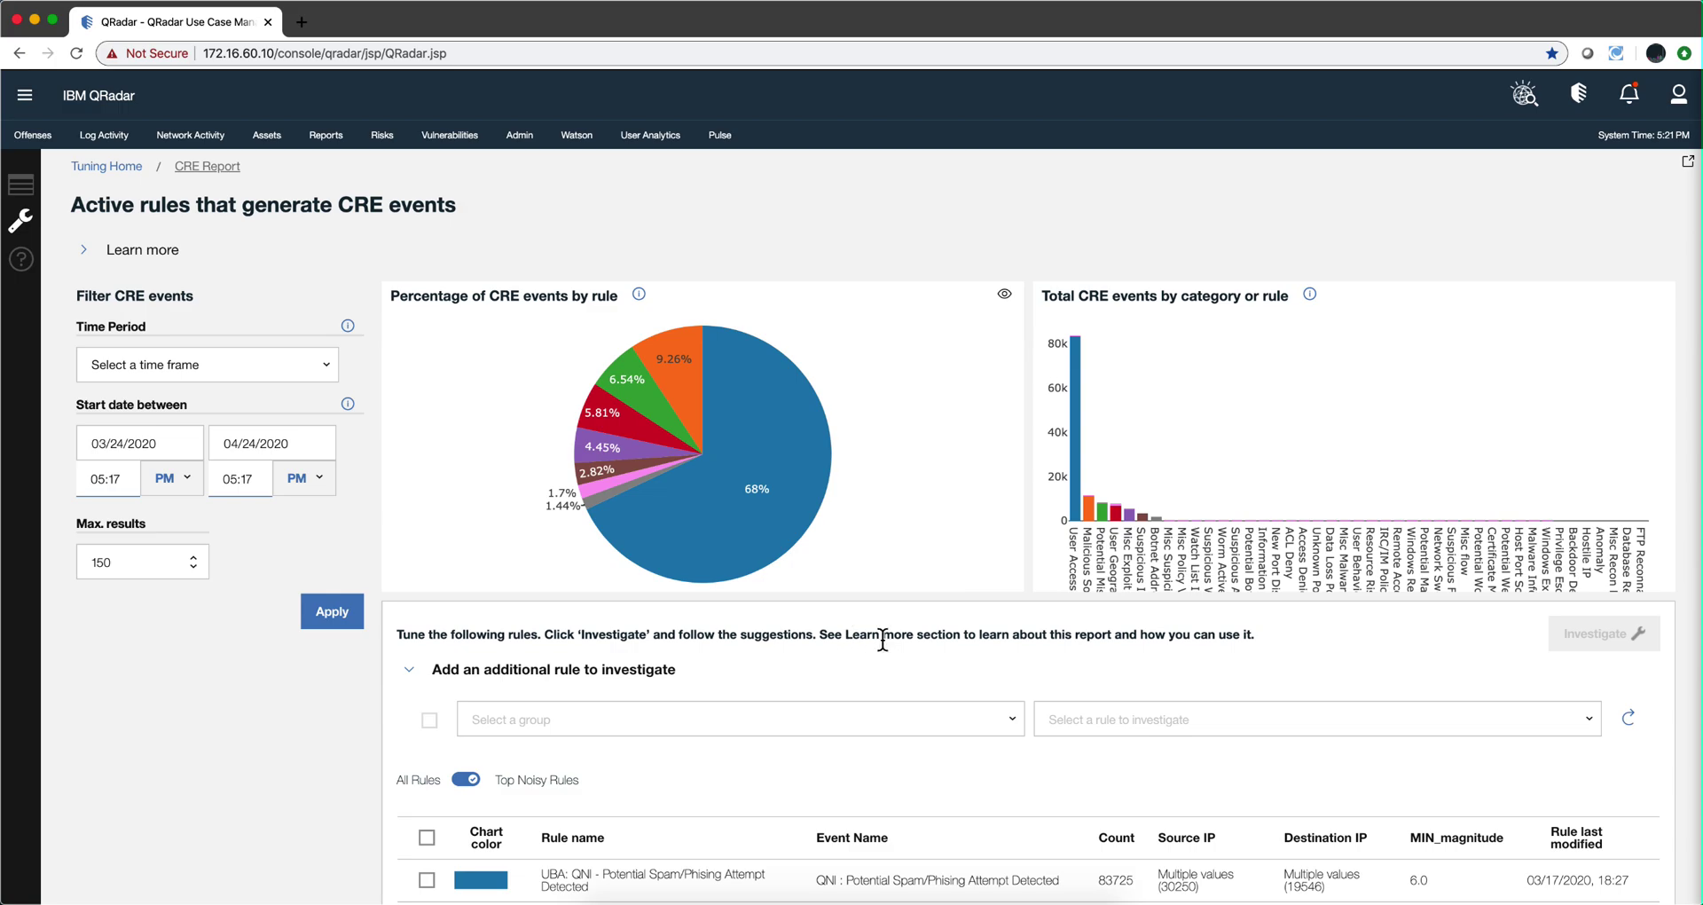
{"action": "scroll", "coordinate": [882, 638], "scroll_direction": "down", "scroll_amount": 5}
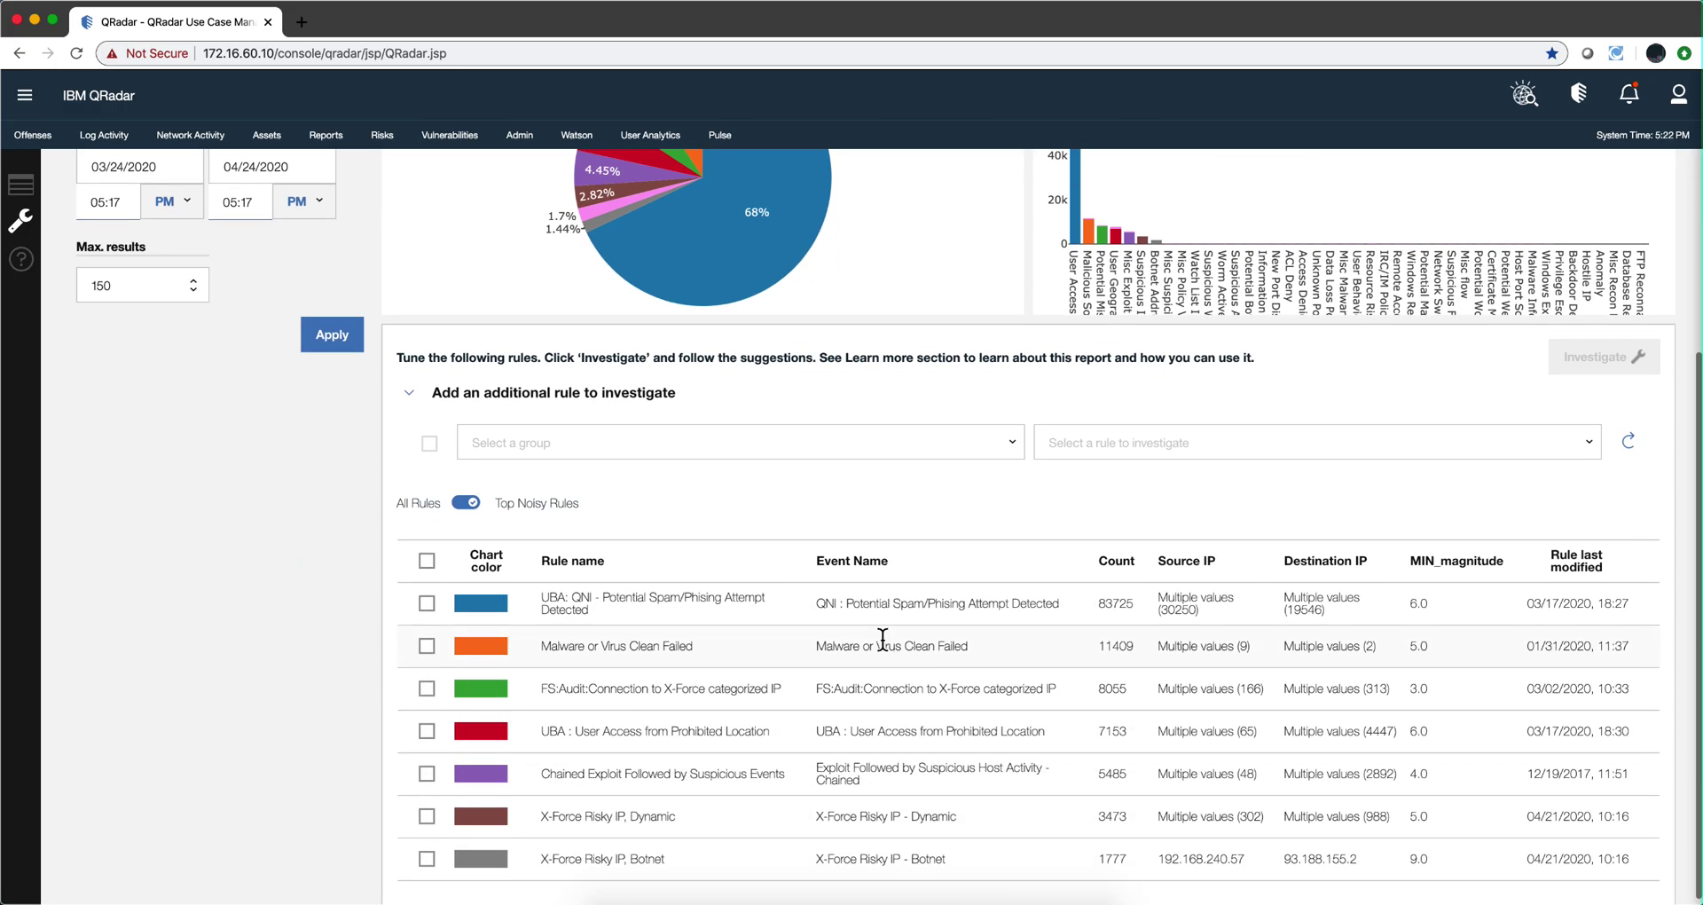
{"action": "scroll", "coordinate": [883, 638], "scroll_direction": "up", "scroll_amount": 2}
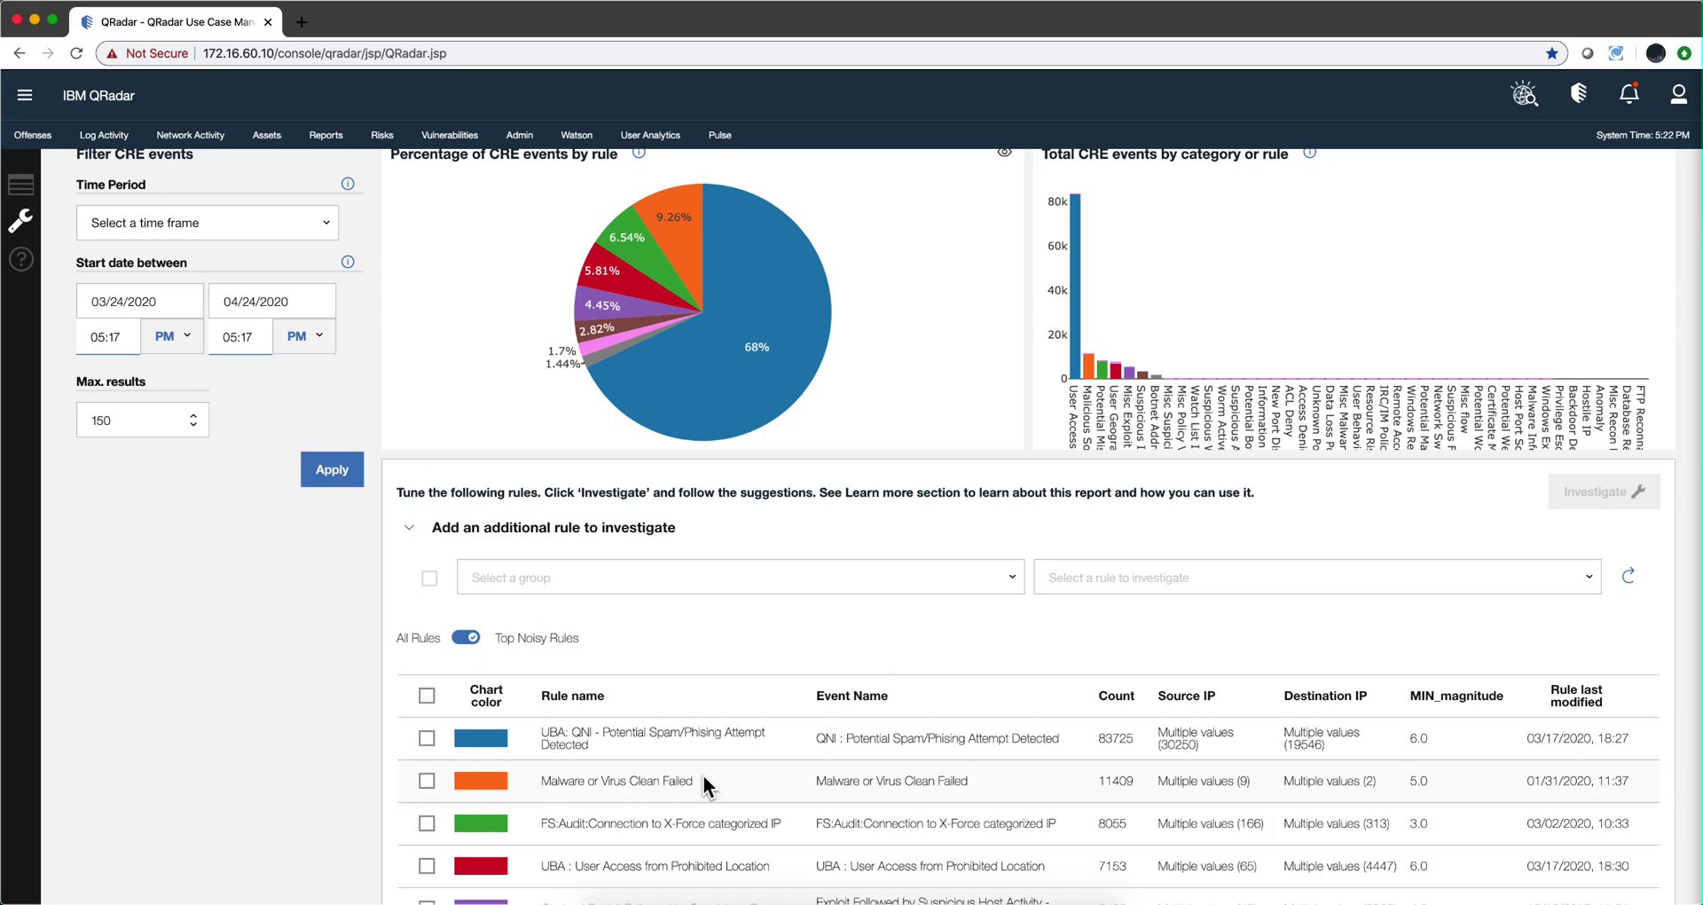
{"action": "left_click", "coordinate": [427, 780]}
{"action": "left_click", "coordinate": [426, 780]}
{"action": "left_click", "coordinate": [426, 780]}
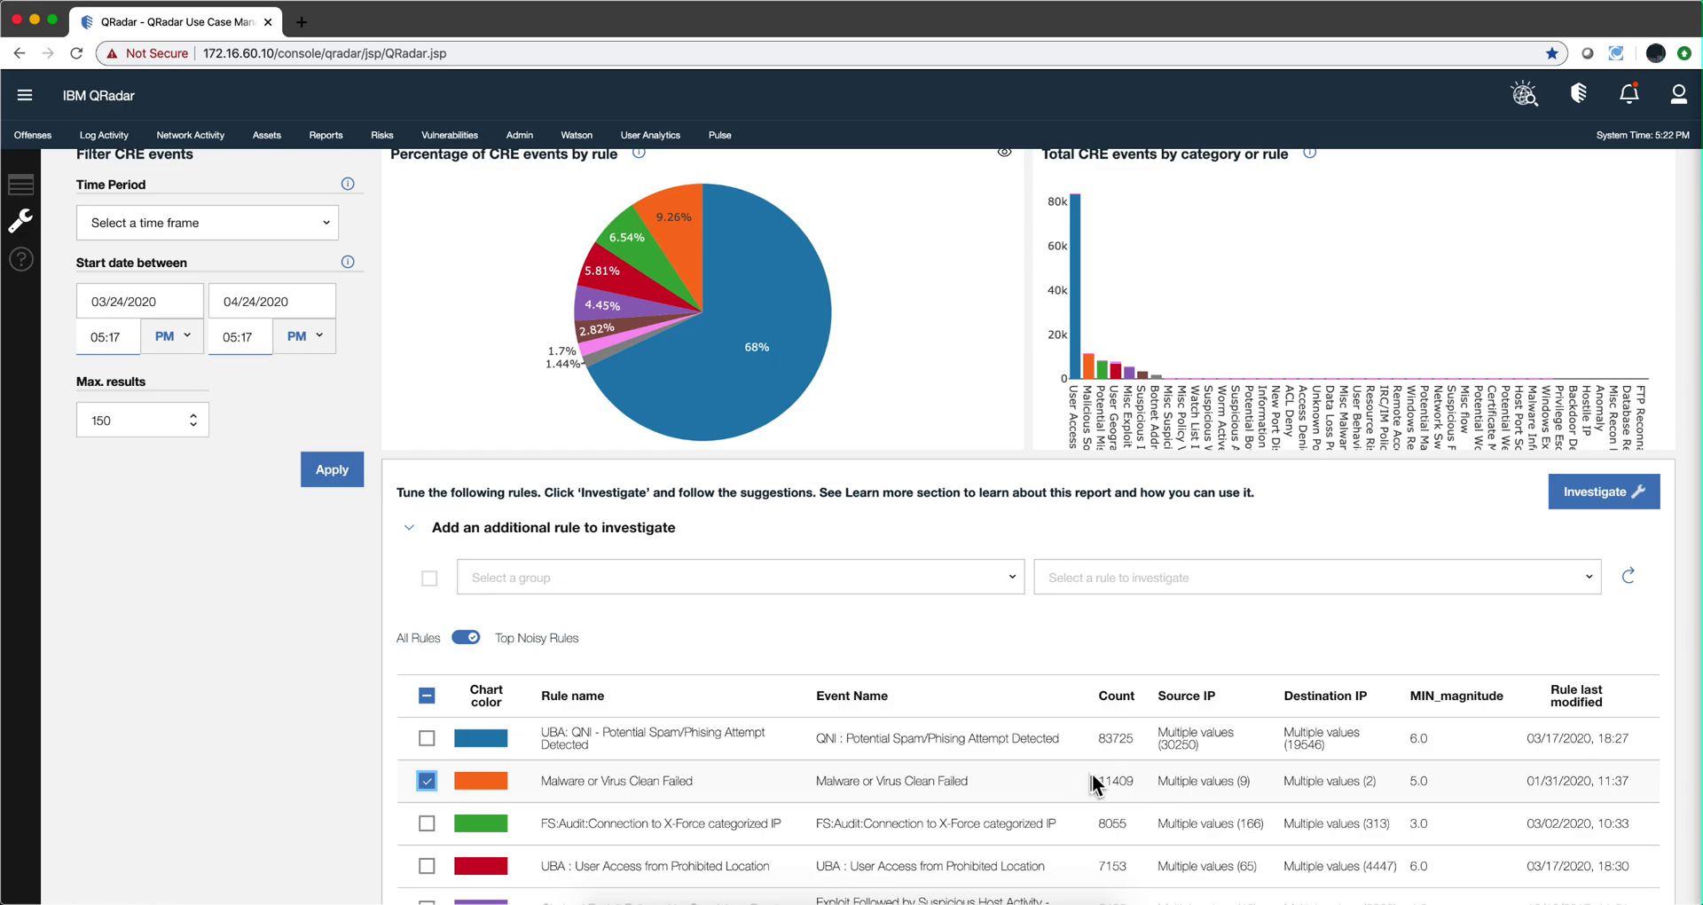
{"action": "left_click", "coordinate": [1626, 486]}
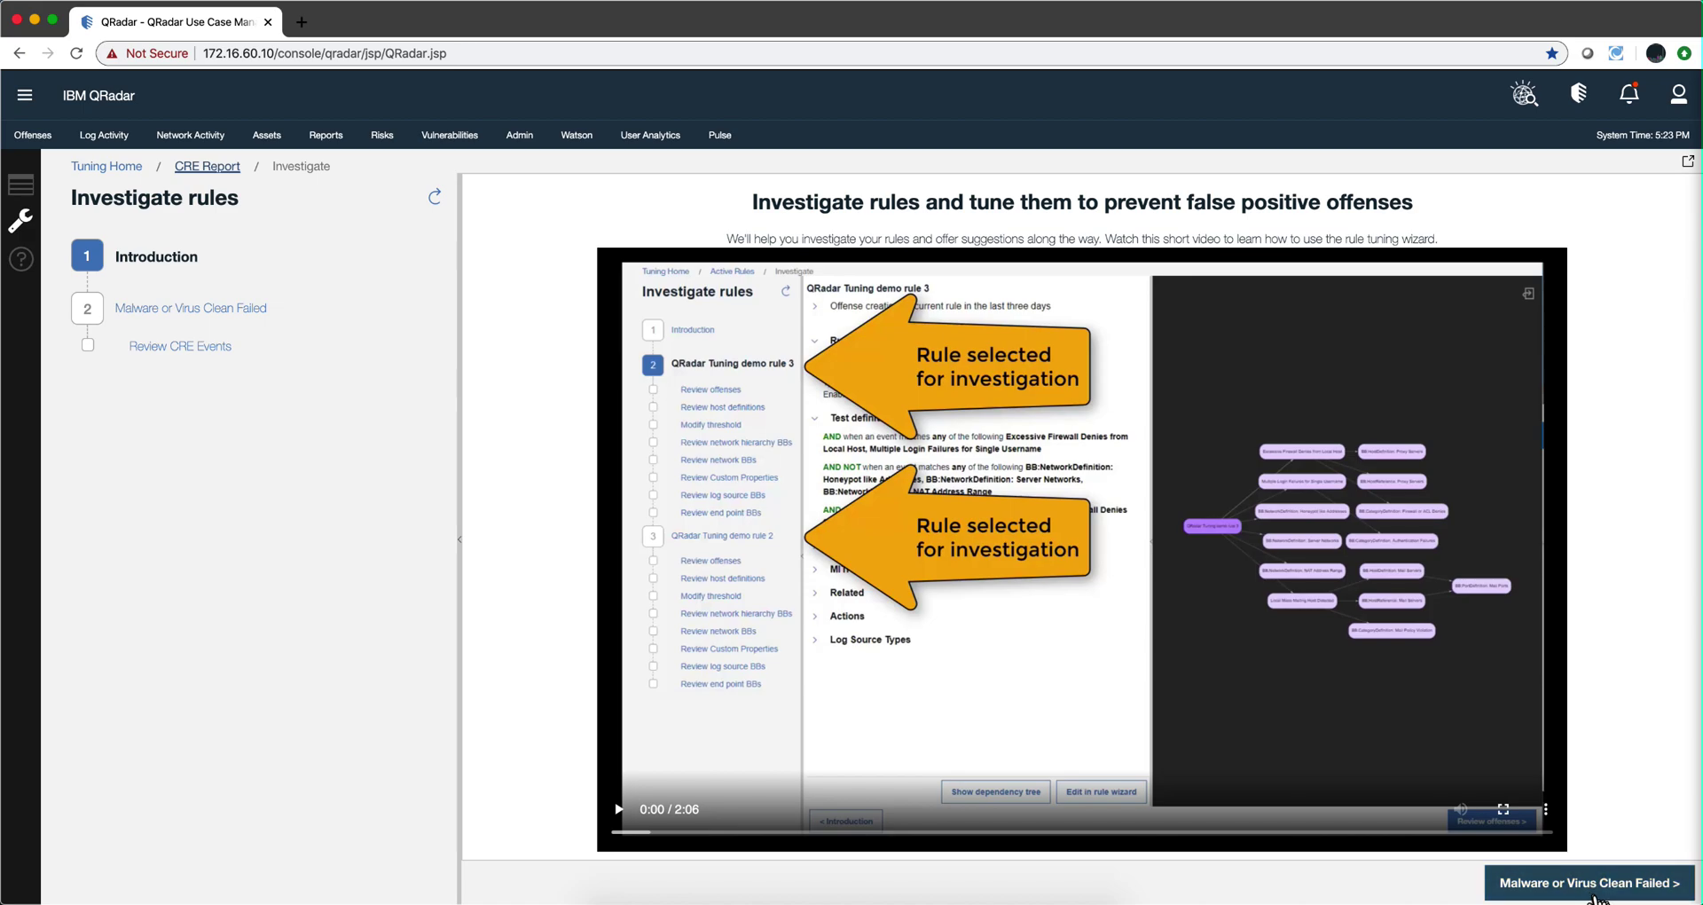
Open the Malware or Virus Clean Failed rule's details, review and collapse its test definitions, and expand its log source types
{"action": "left_click", "coordinate": [1594, 892]}
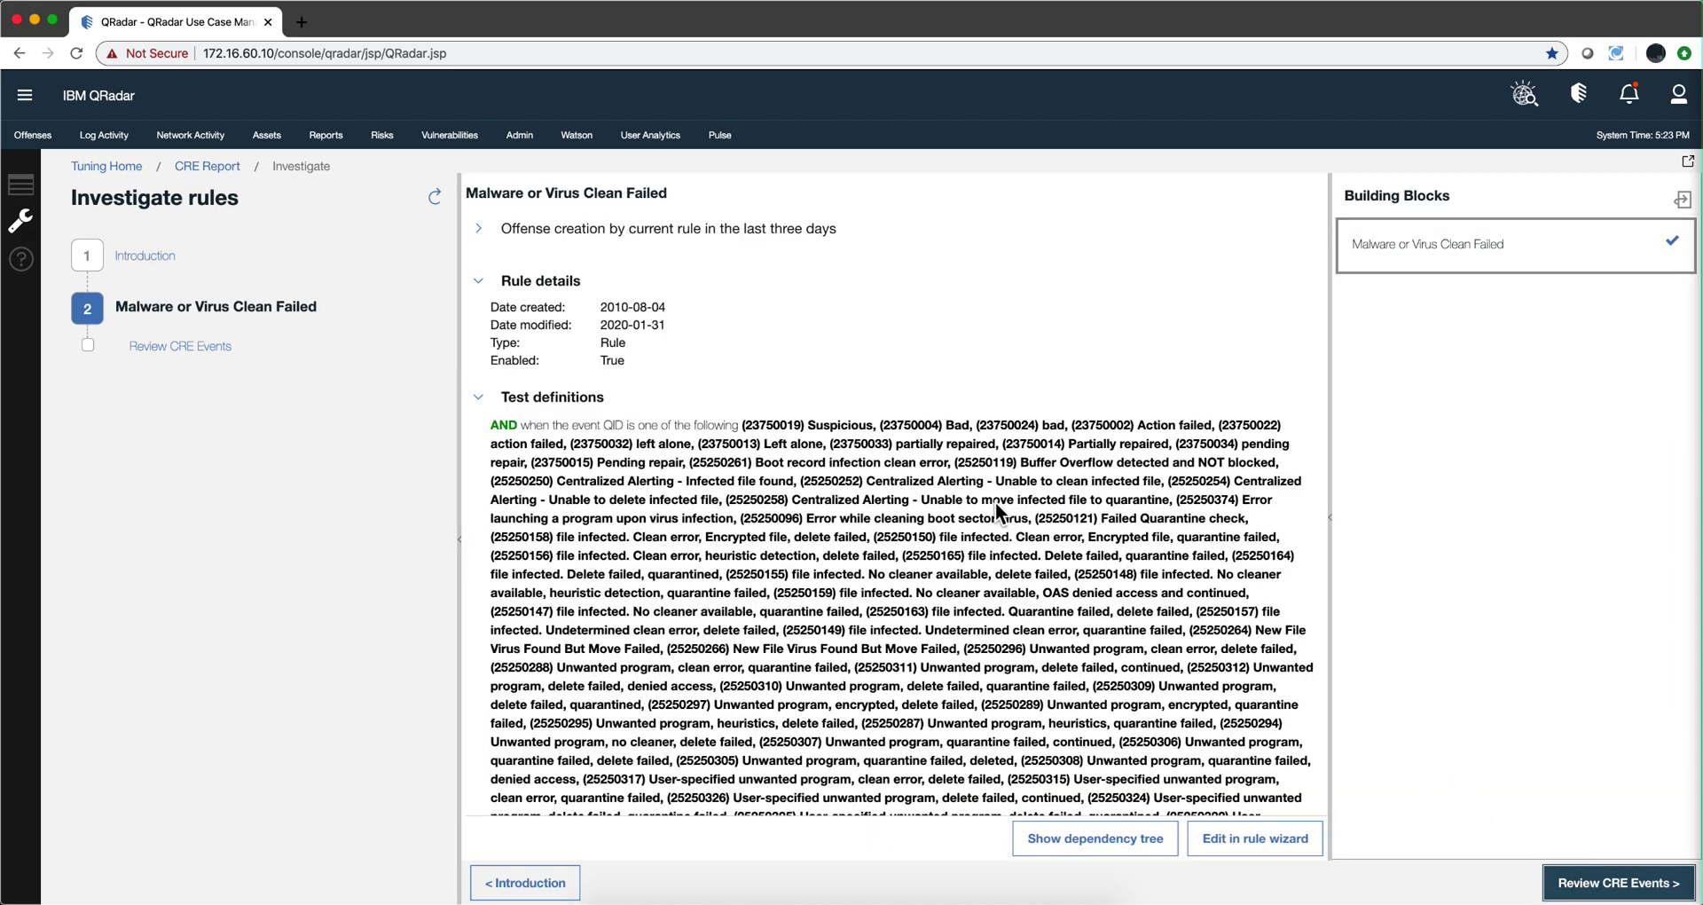
{"action": "scroll", "coordinate": [995, 502], "scroll_direction": "down", "scroll_amount": 1}
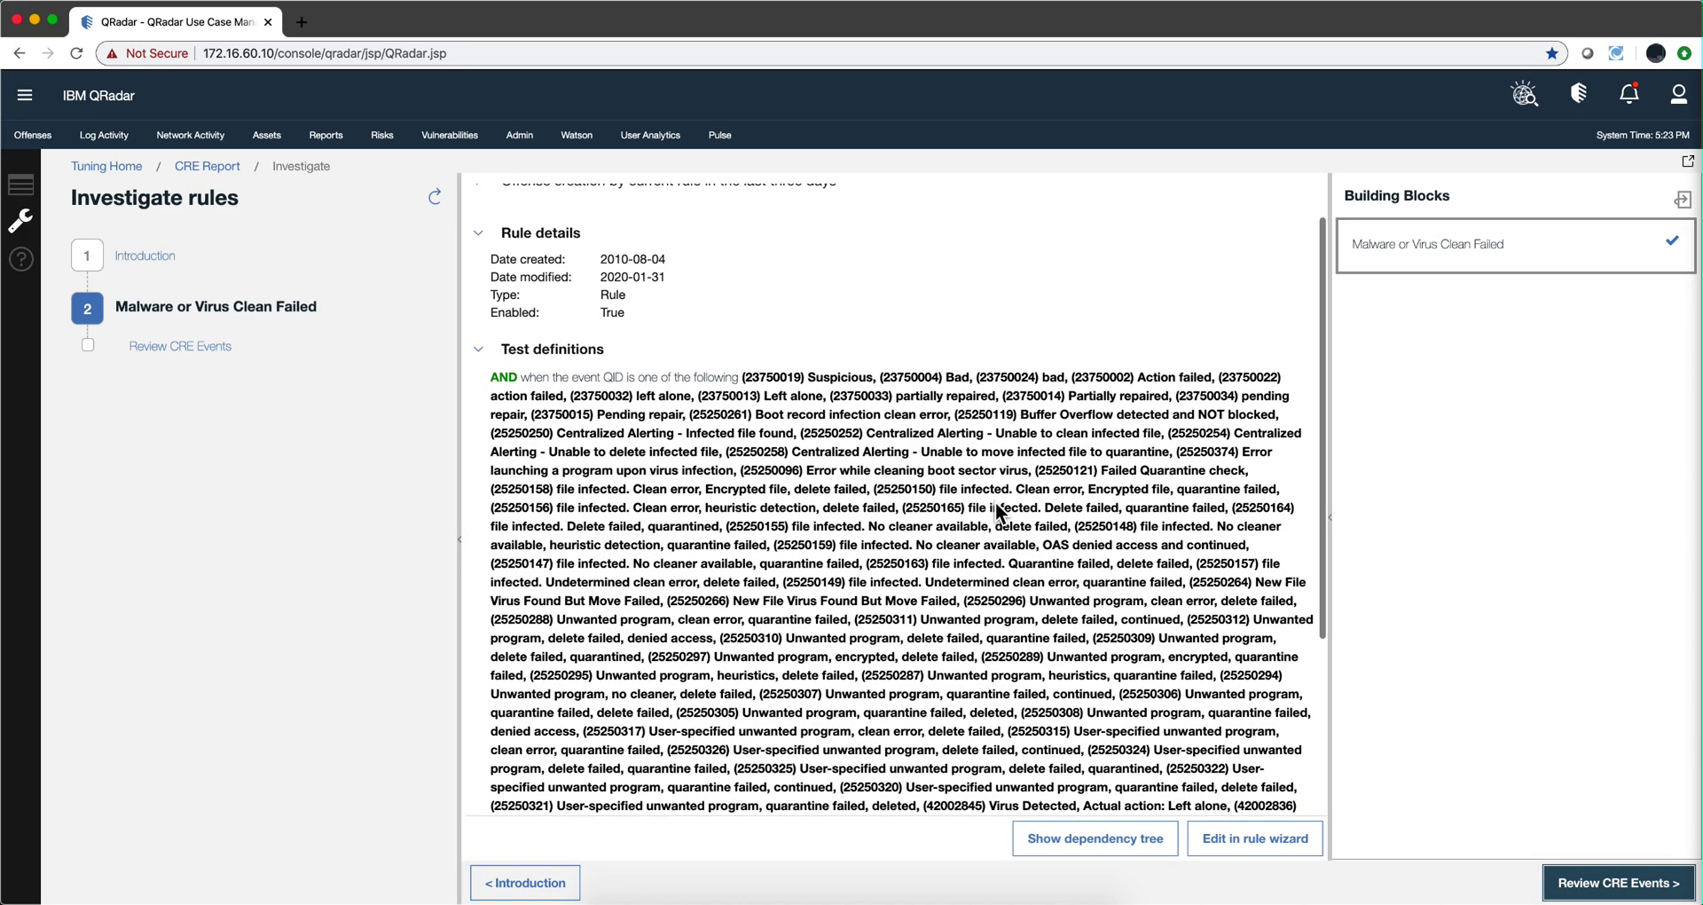
{"action": "left_click", "coordinate": [482, 355]}
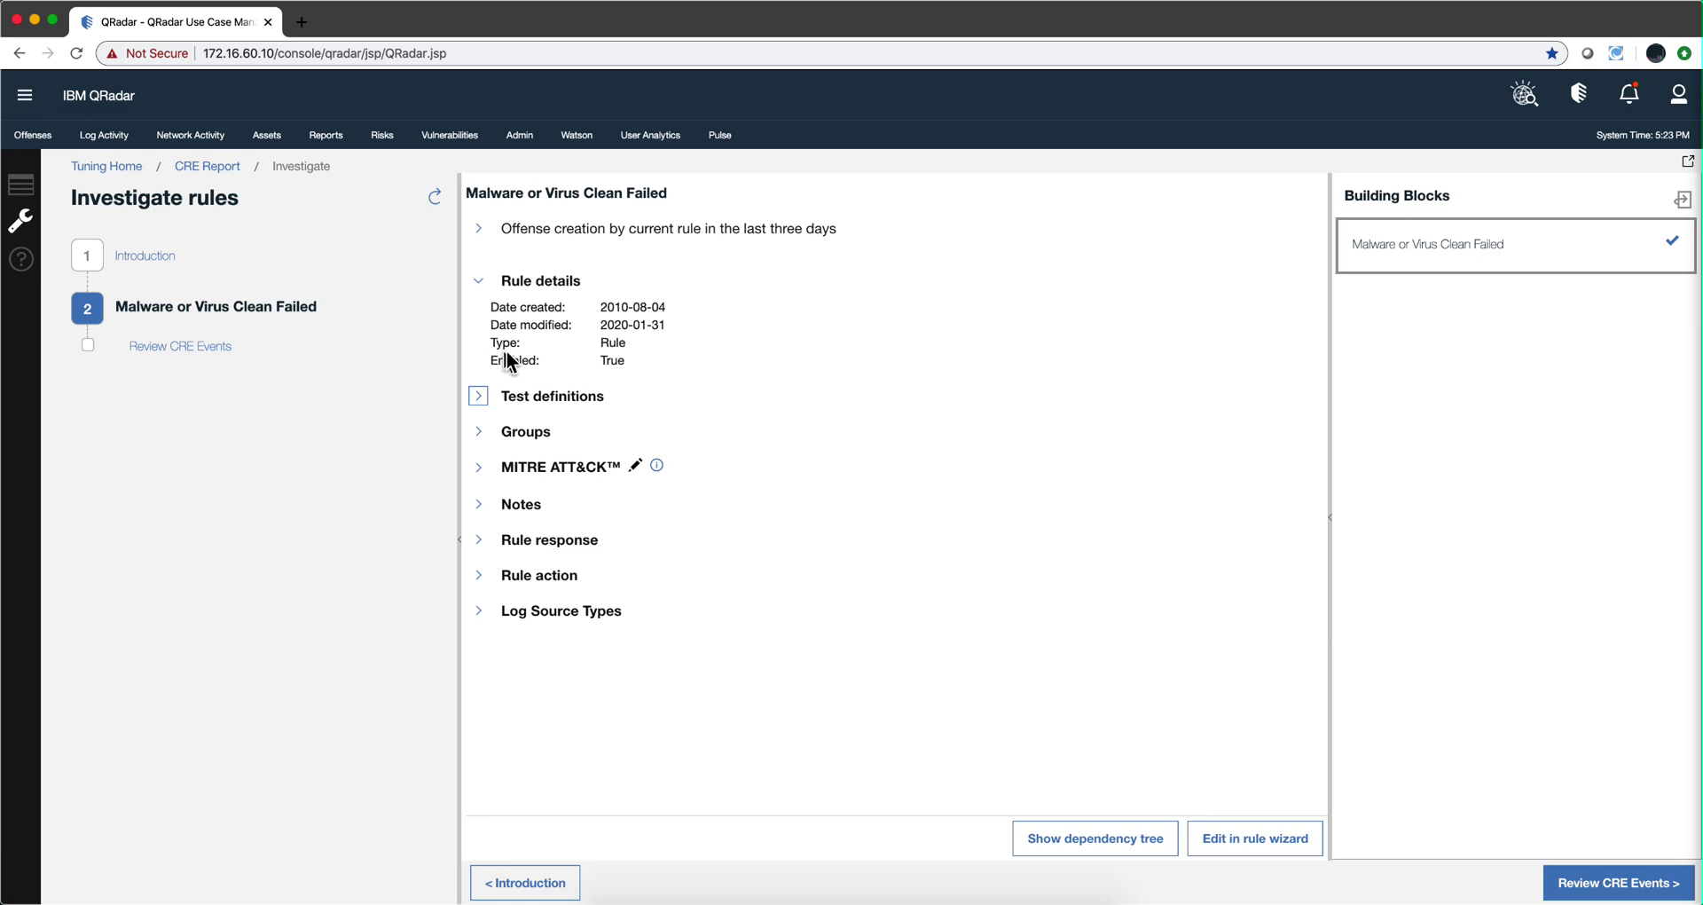
{"action": "left_click", "coordinate": [503, 612]}
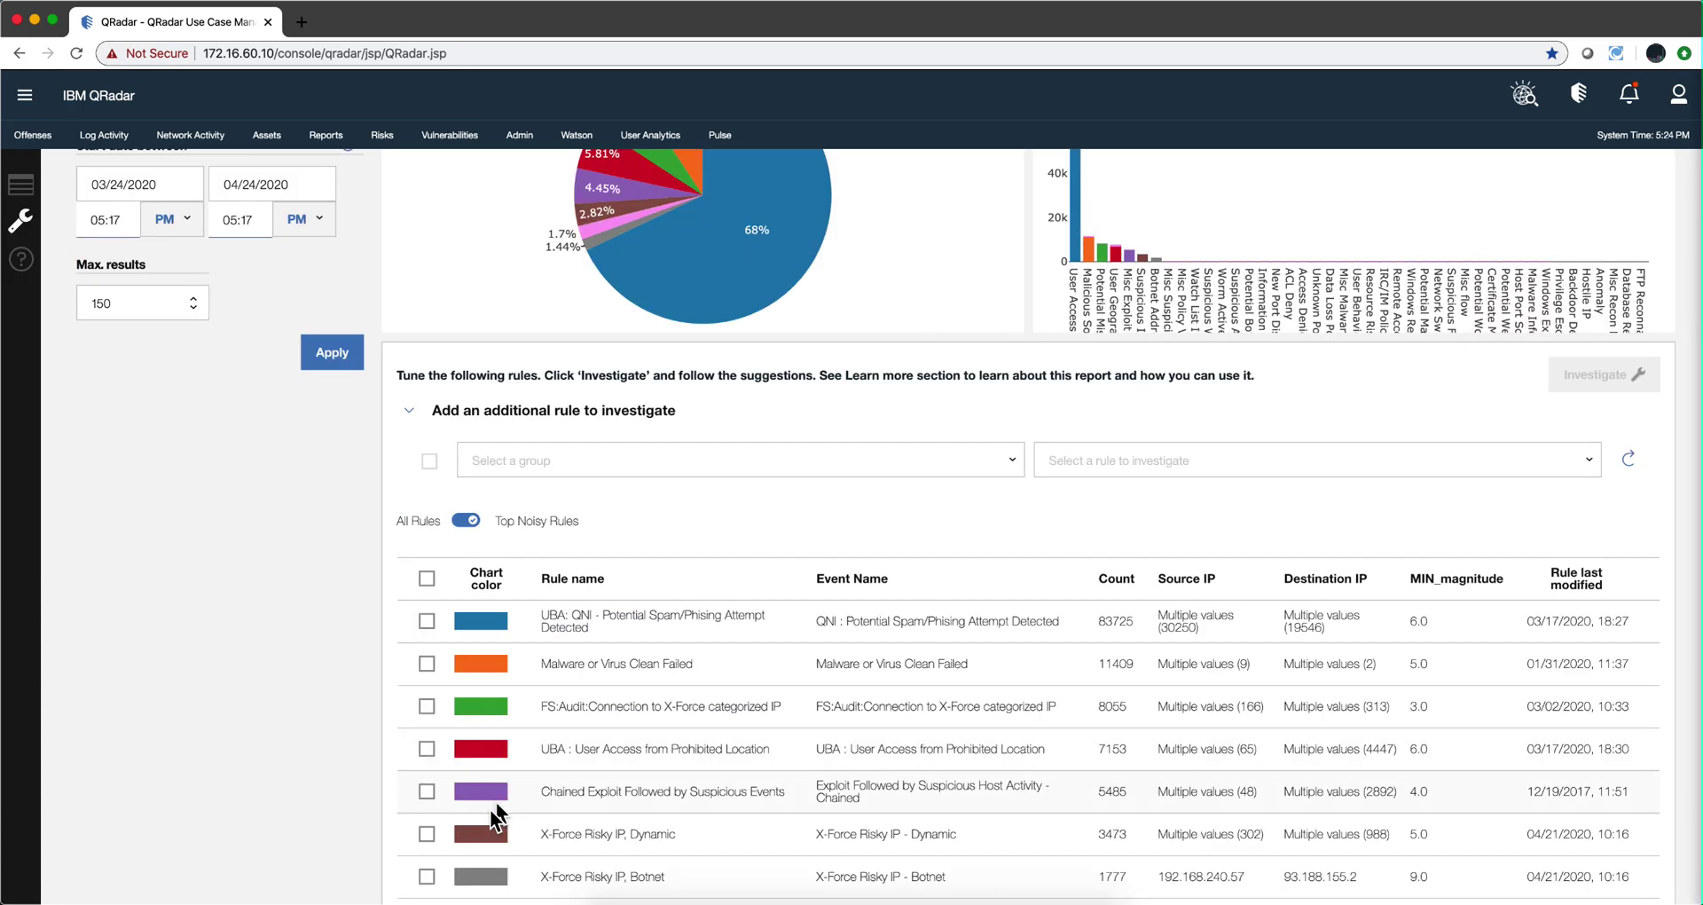
Select the X-Force Risky IP, Dynamic rule in the CRE report, start investigating it, and open its Modify threshold review
{"action": "left_click", "coordinate": [427, 836]}
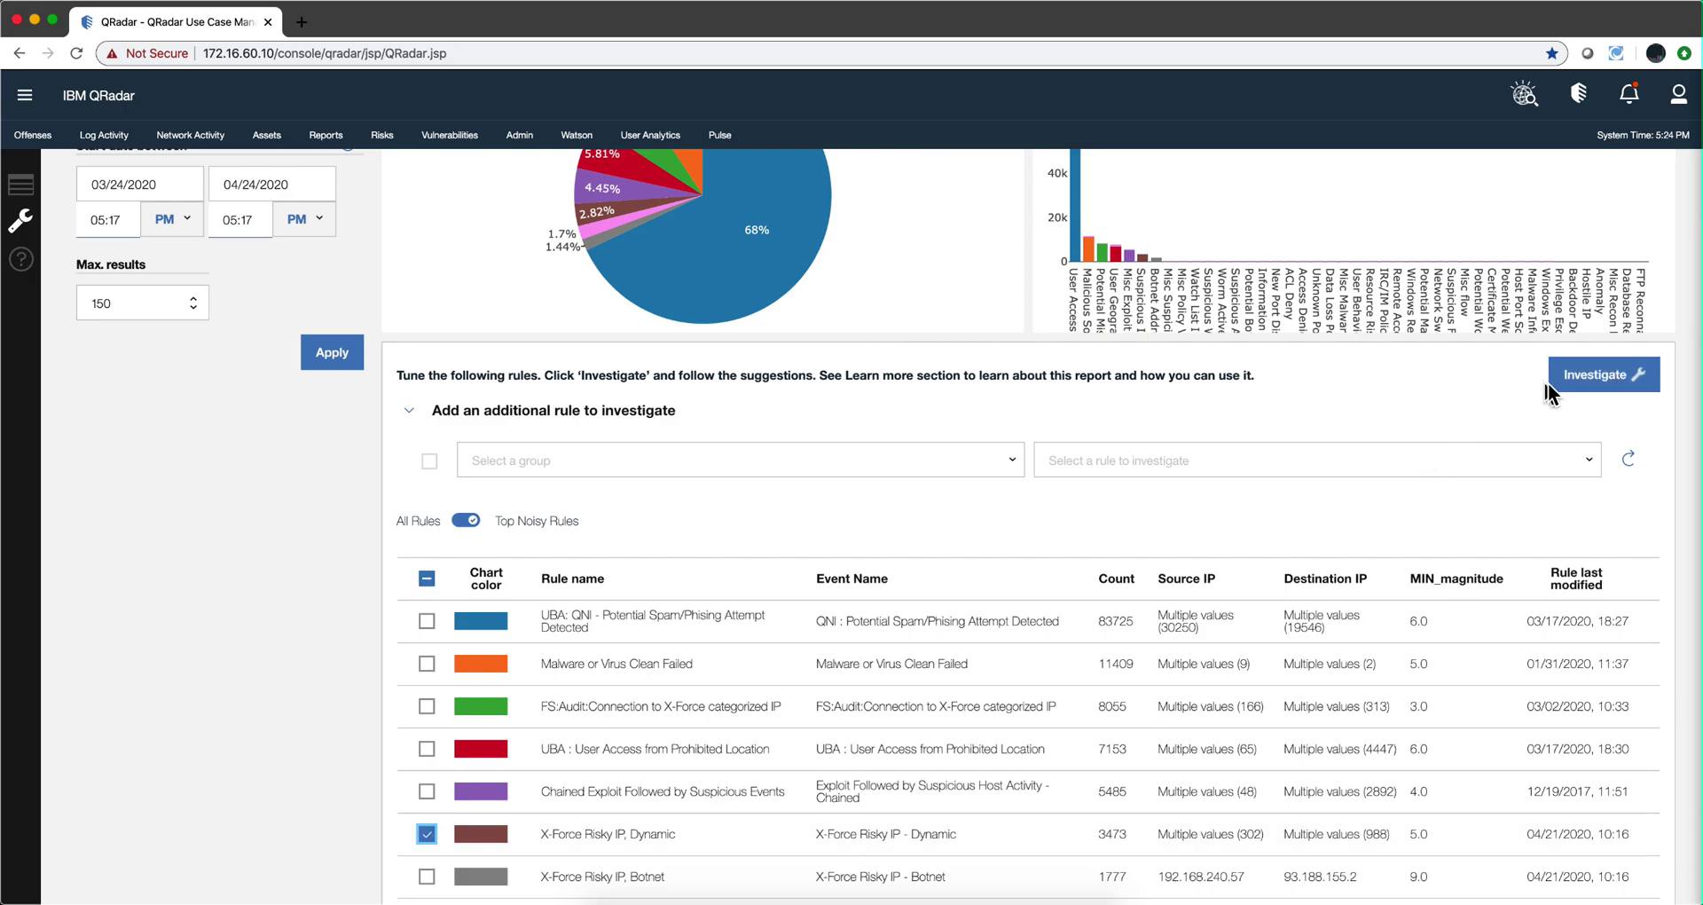
{"action": "left_click", "coordinate": [1597, 374]}
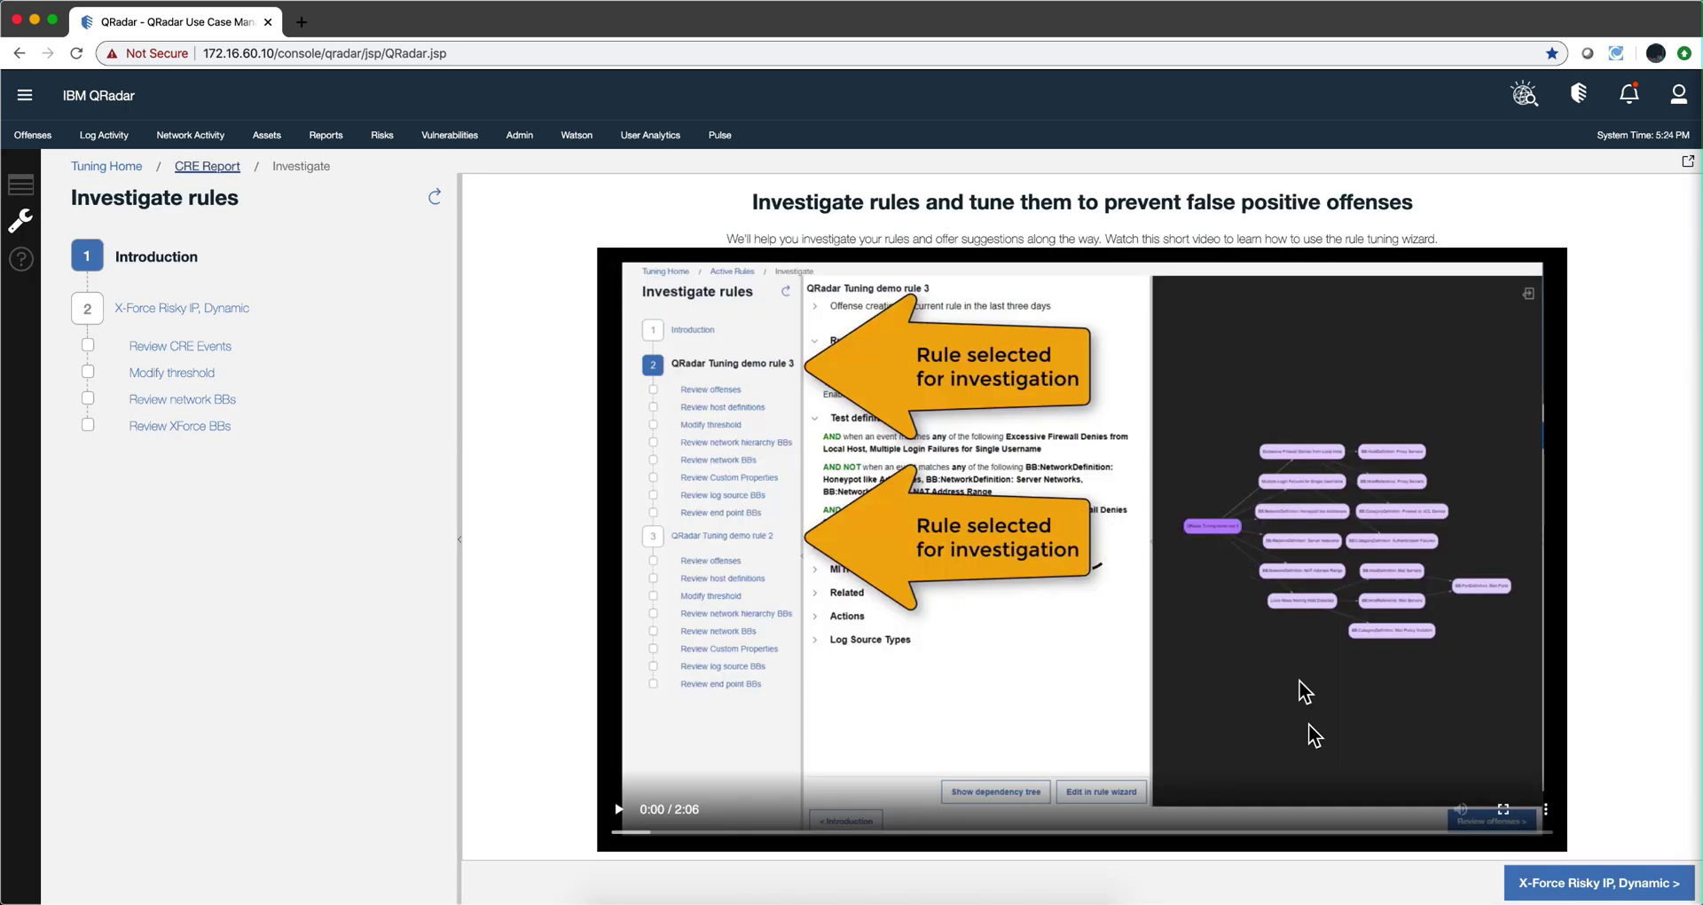
{"action": "left_click", "coordinate": [1570, 883]}
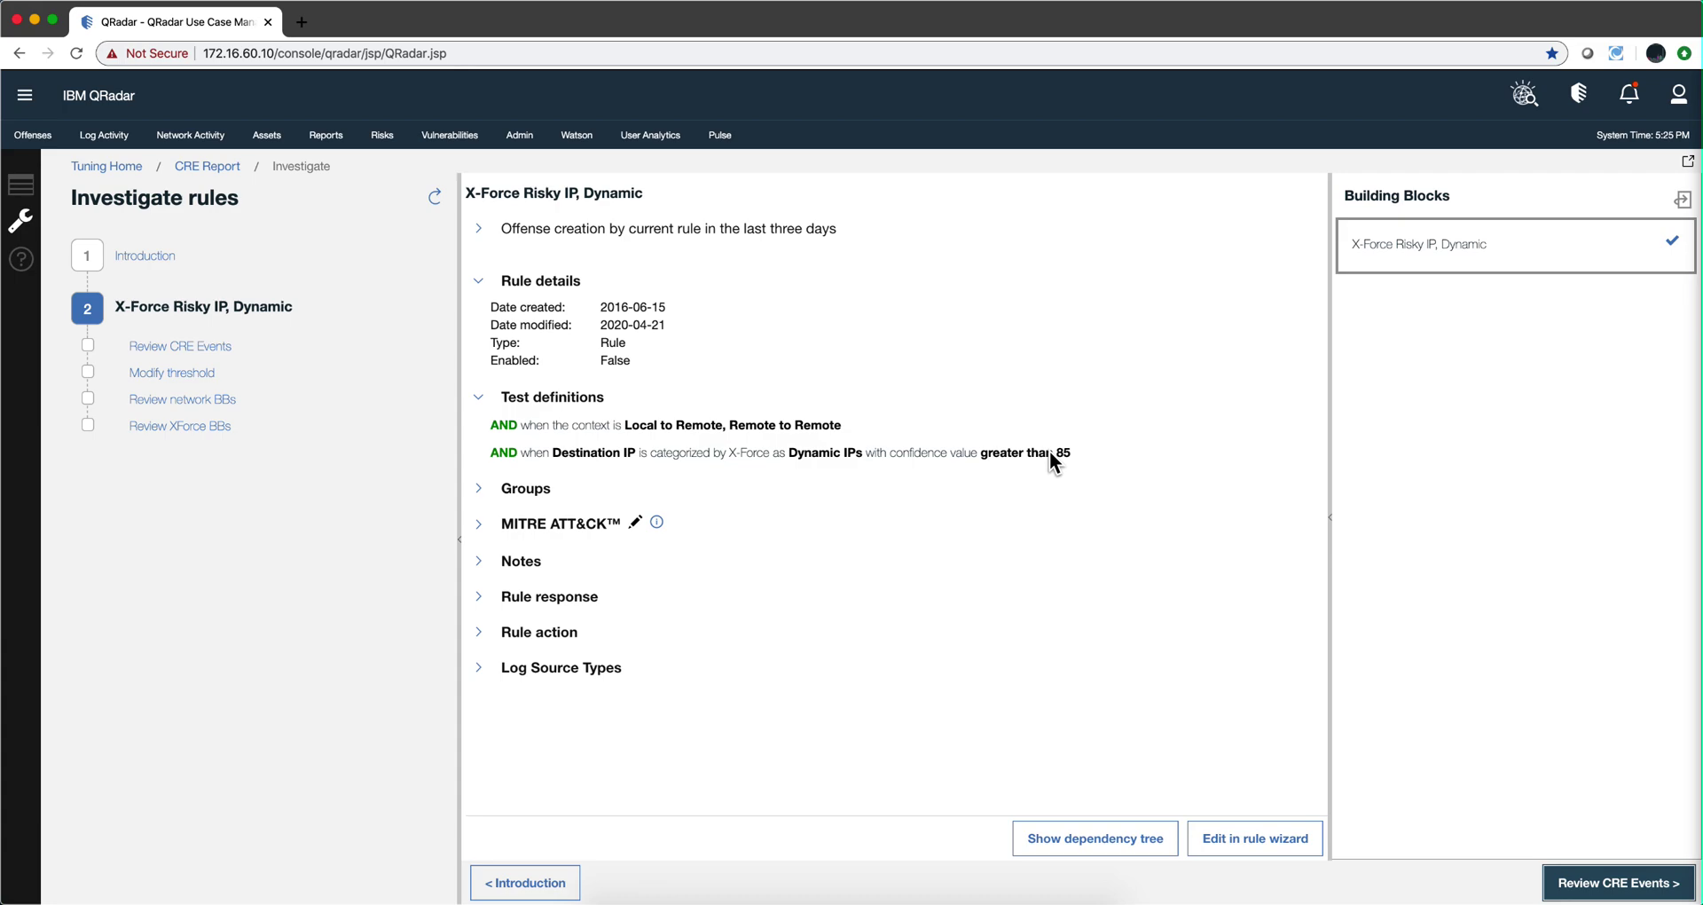
{"action": "left_click", "coordinate": [177, 376]}
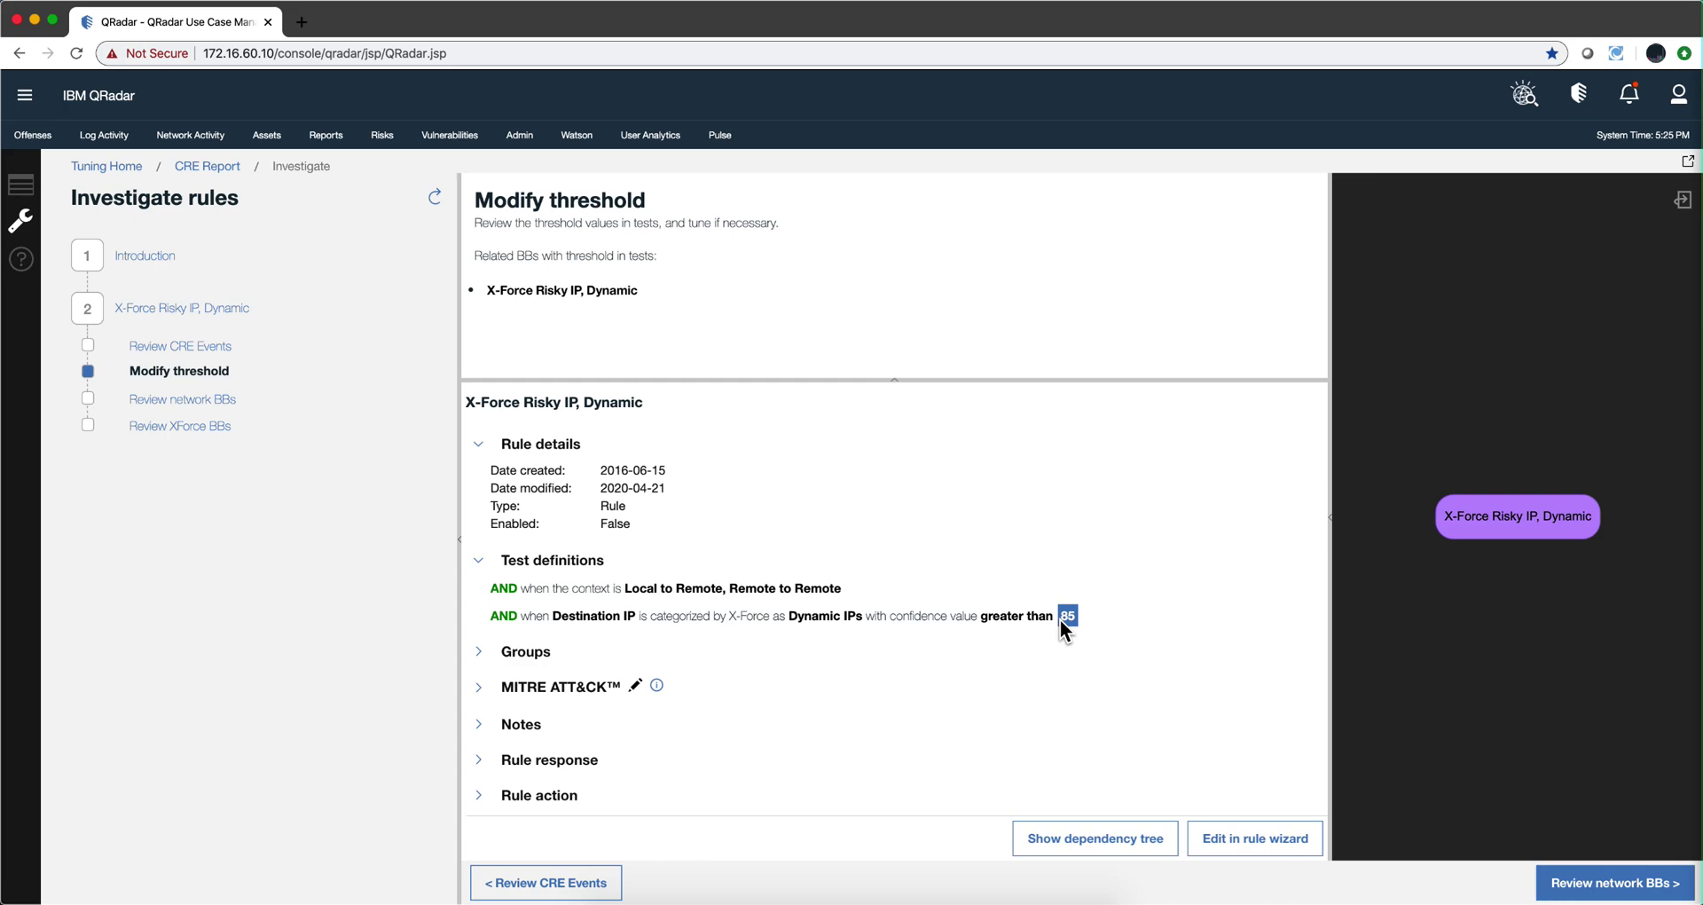
{"action": "mouse_move", "coordinate": [1380, 653]}
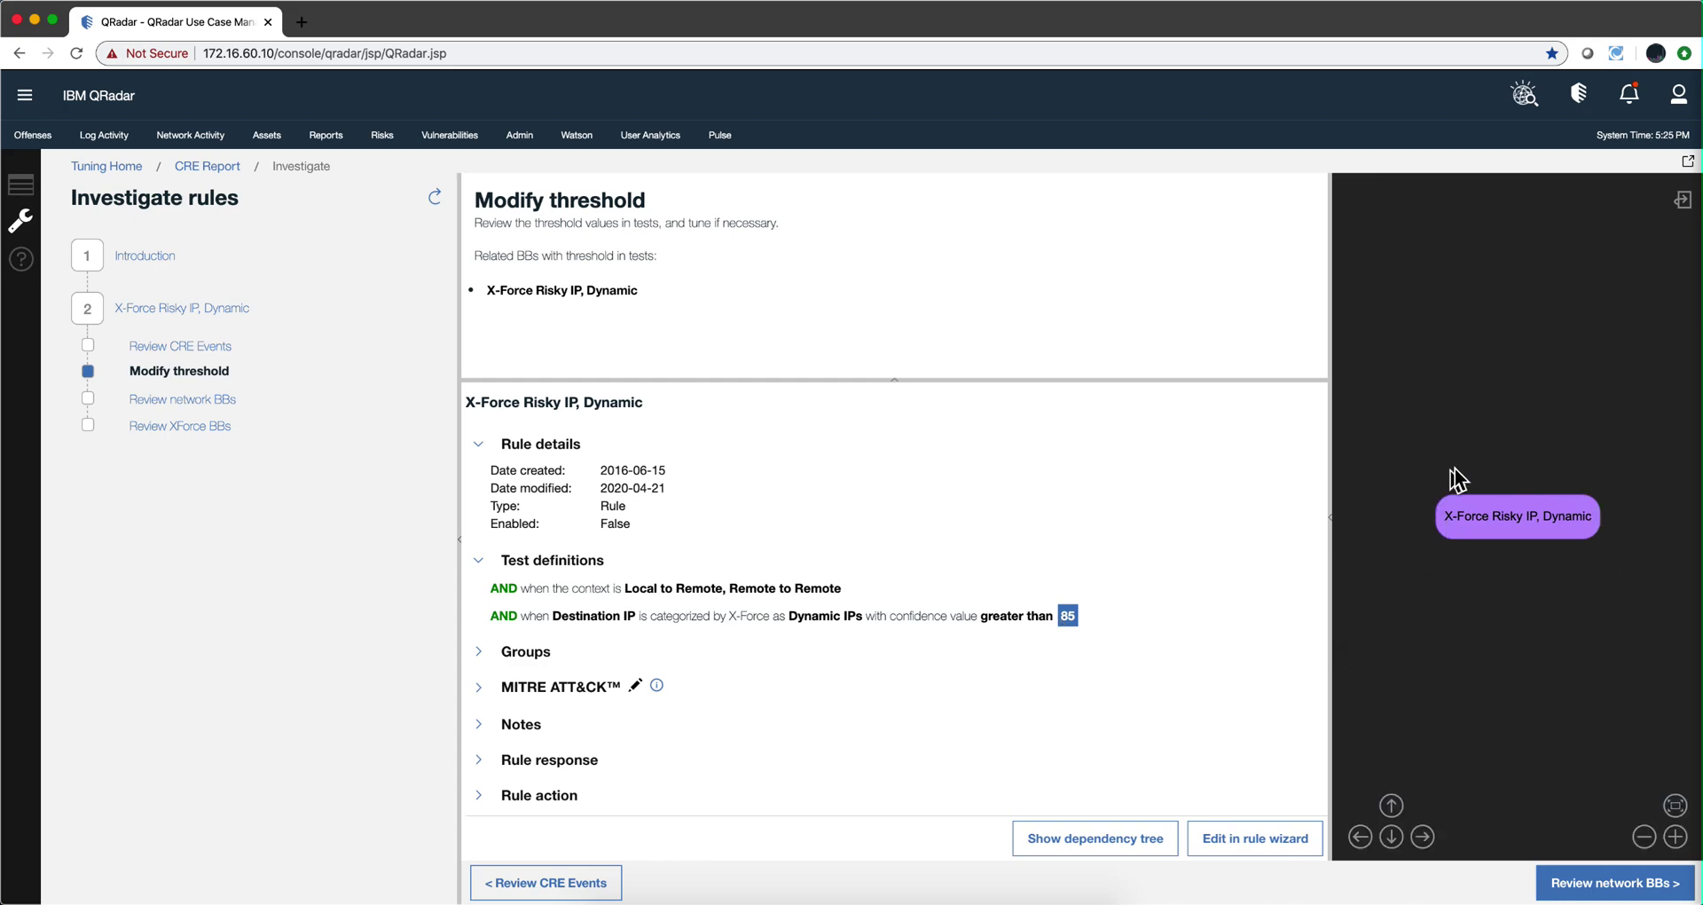